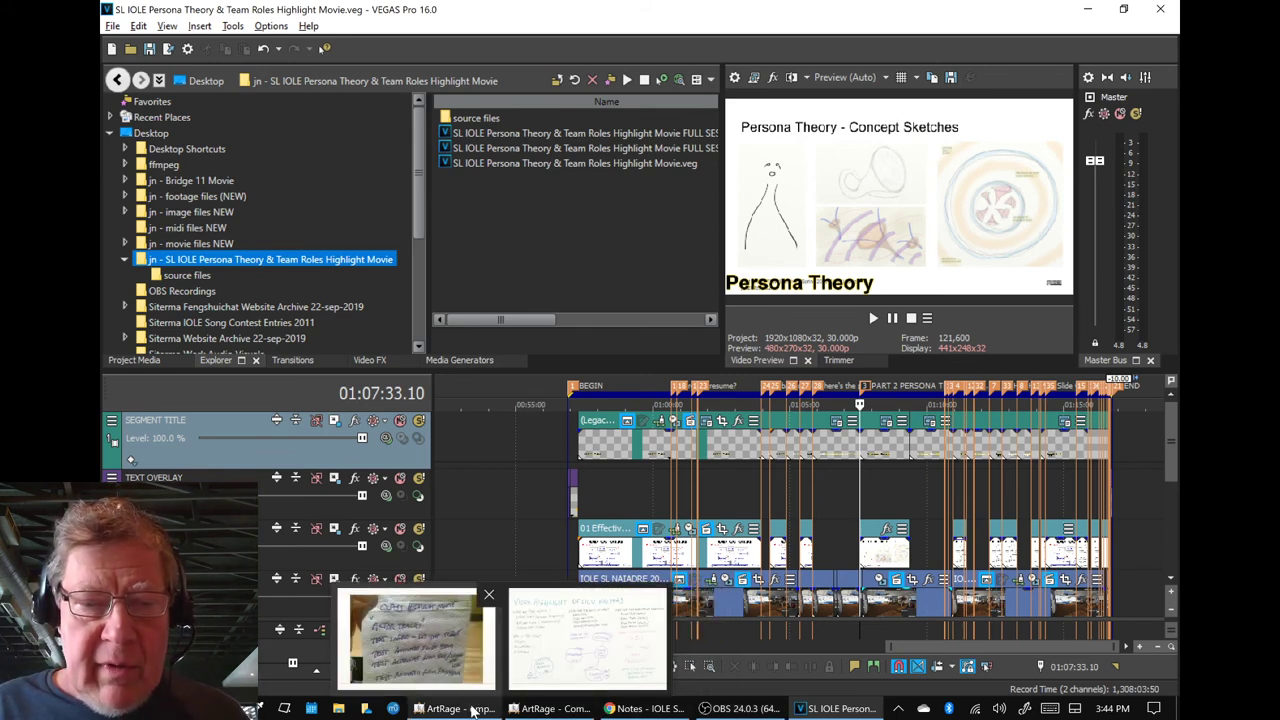
# Step: Switch to the ArtRage painting of the napkin notes and mark the text intro and alternate room voice lines in yellow
pyautogui.click(472, 710)
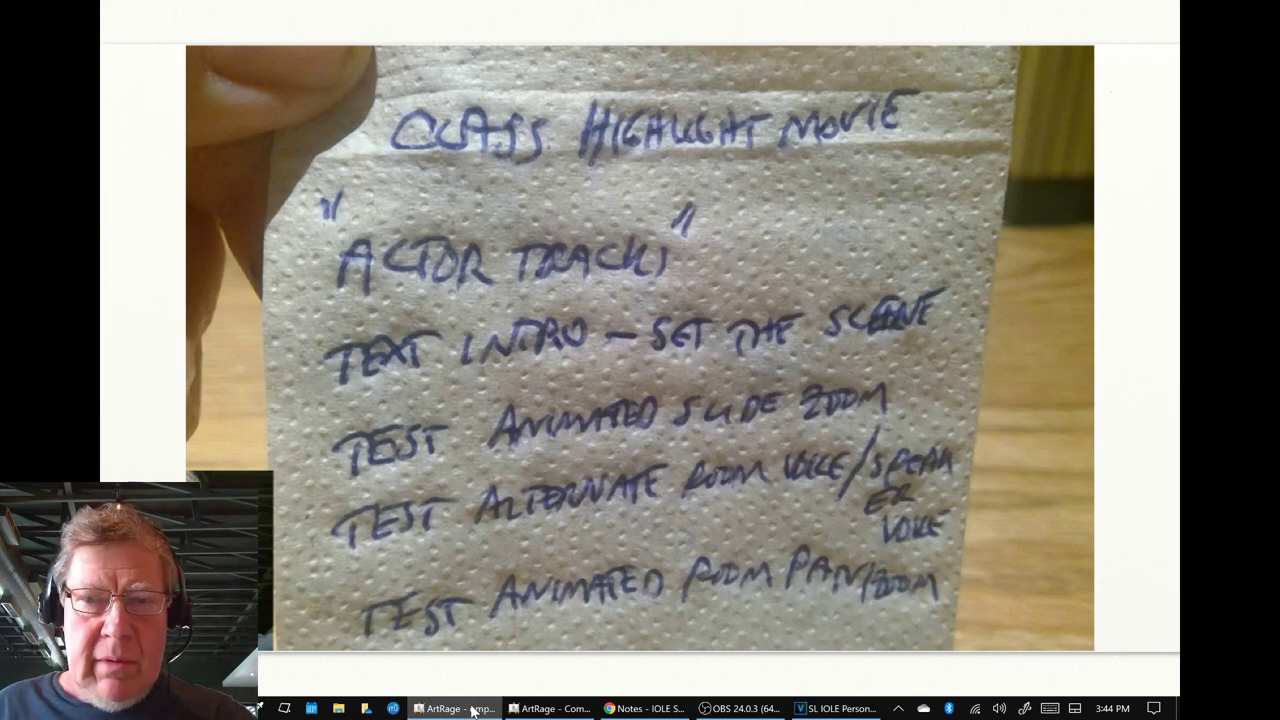
pyautogui.moveTo(305, 336); pyautogui.dragTo(302, 382)
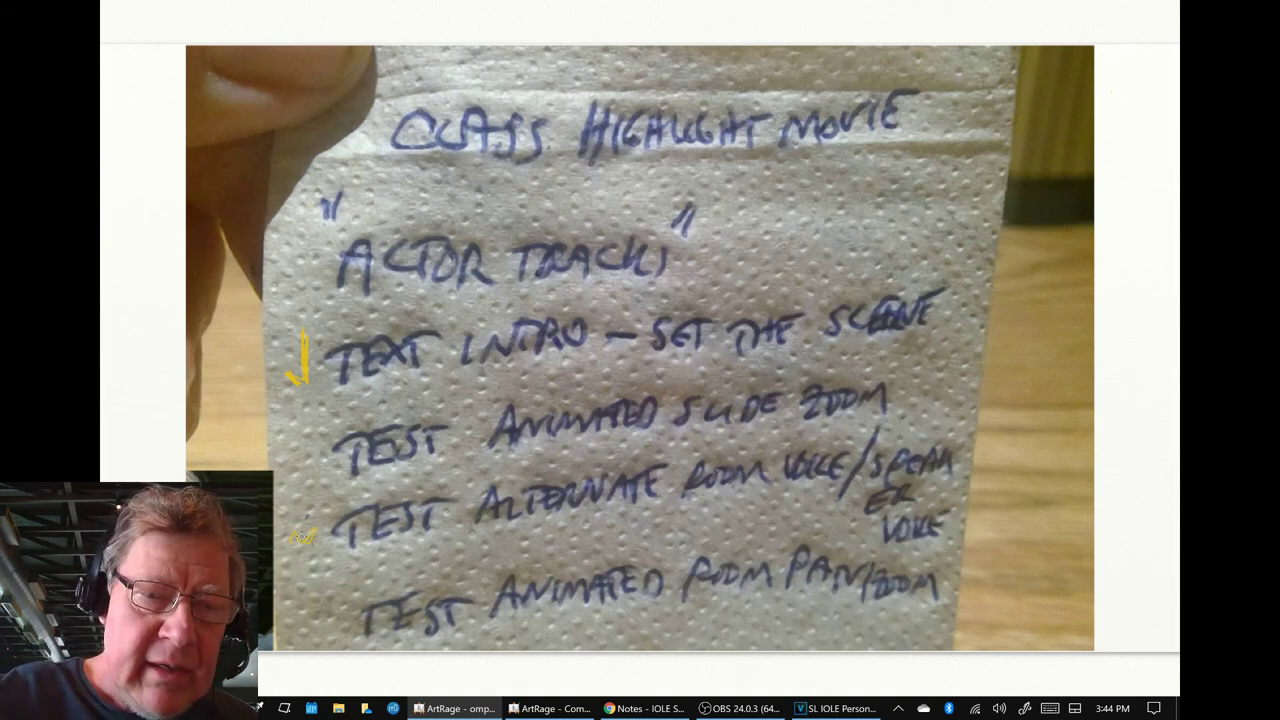
pyautogui.moveTo(296, 538); pyautogui.dragTo(314, 528)
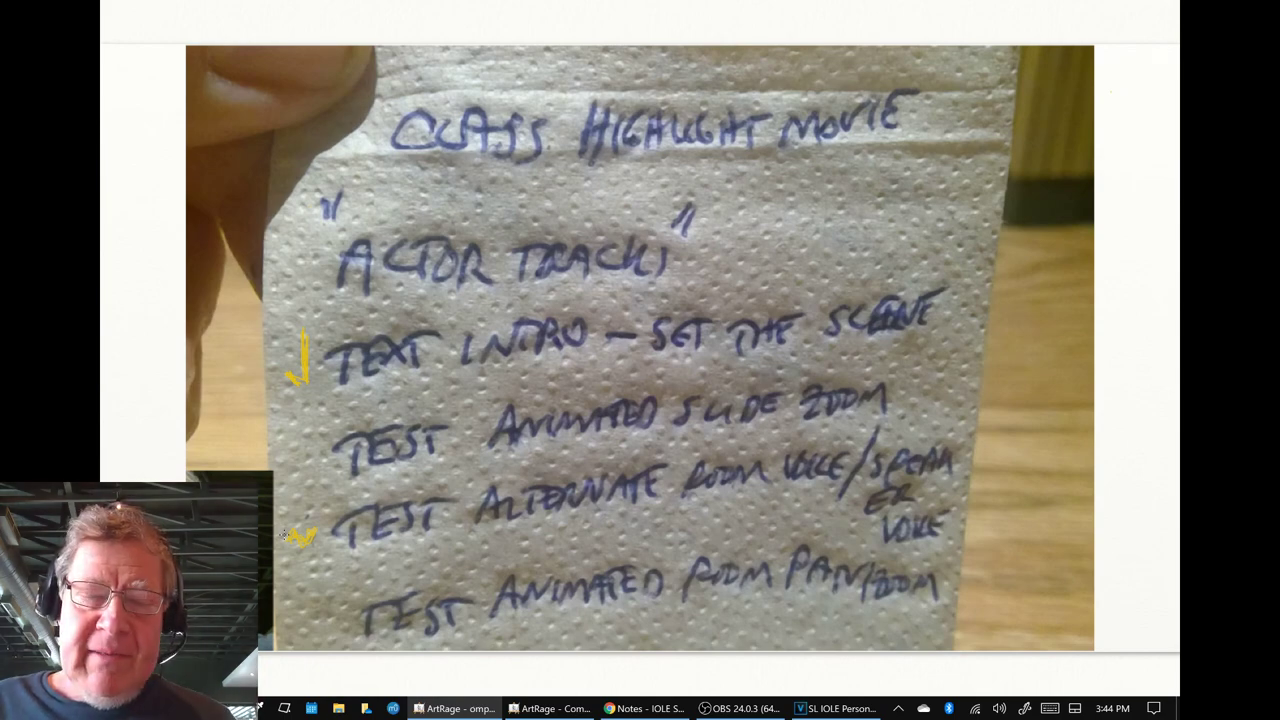
# Step: In the Video Highlight Design Factors sketch, circle the video highlight computer, participants diagram, intention and qualitative elements sections in orange
pyautogui.hotkey('alt', 'Tab')
pyautogui.hotkey('alt', 'Tab')
pyautogui.hotkey('alt', 'Tab')
pyautogui.hotkey('alt', 'Tab')
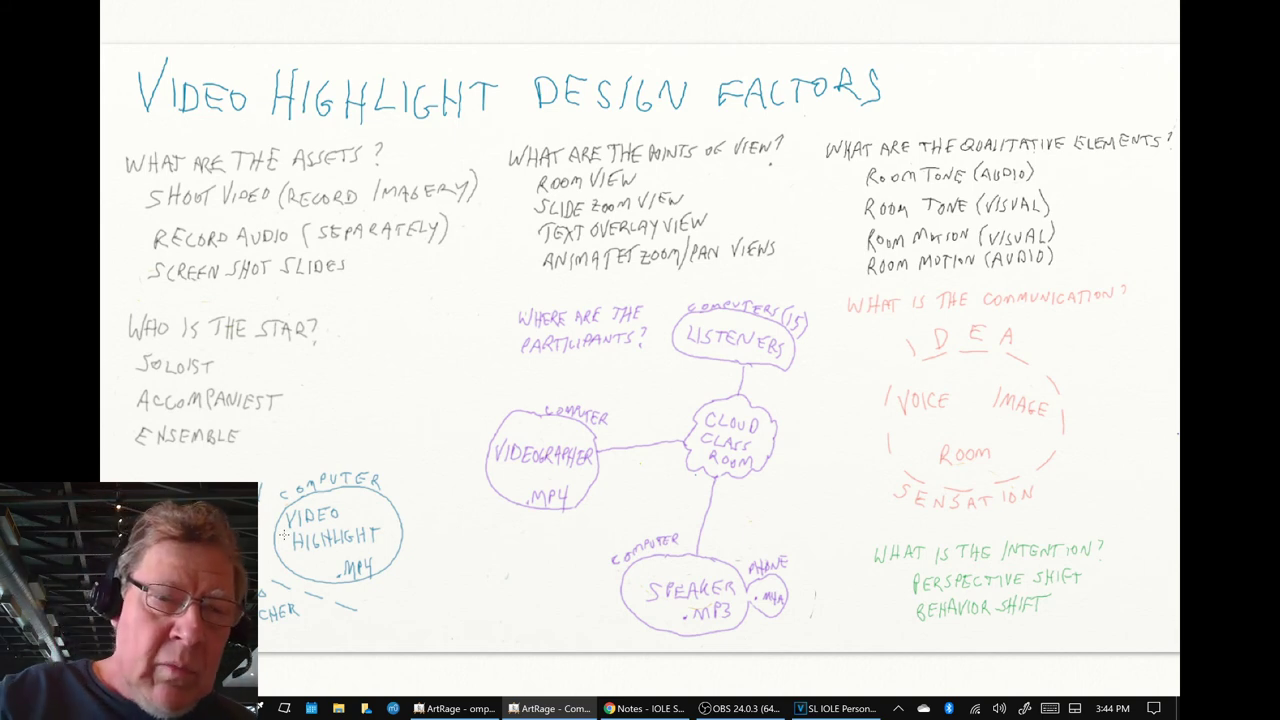
pyautogui.moveTo(322, 423)
pyautogui.mouseDown()
pyautogui.moveTo(228, 478)
pyautogui.moveTo(390, 615)
pyautogui.moveTo(336, 428)
pyautogui.mouseUp()
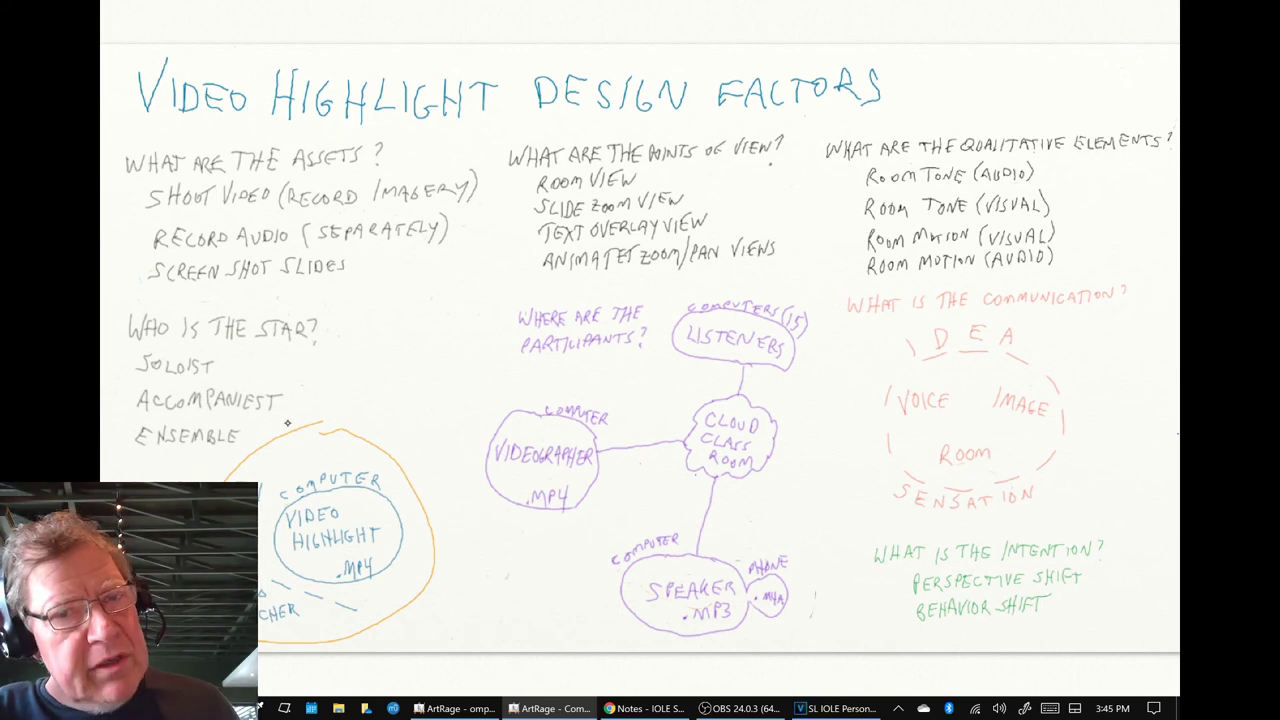
pyautogui.moveTo(585, 278)
pyautogui.mouseDown()
pyautogui.moveTo(467, 425)
pyautogui.moveTo(620, 632)
pyautogui.moveTo(871, 421)
pyautogui.moveTo(645, 245)
pyautogui.moveTo(575, 278)
pyautogui.mouseUp()
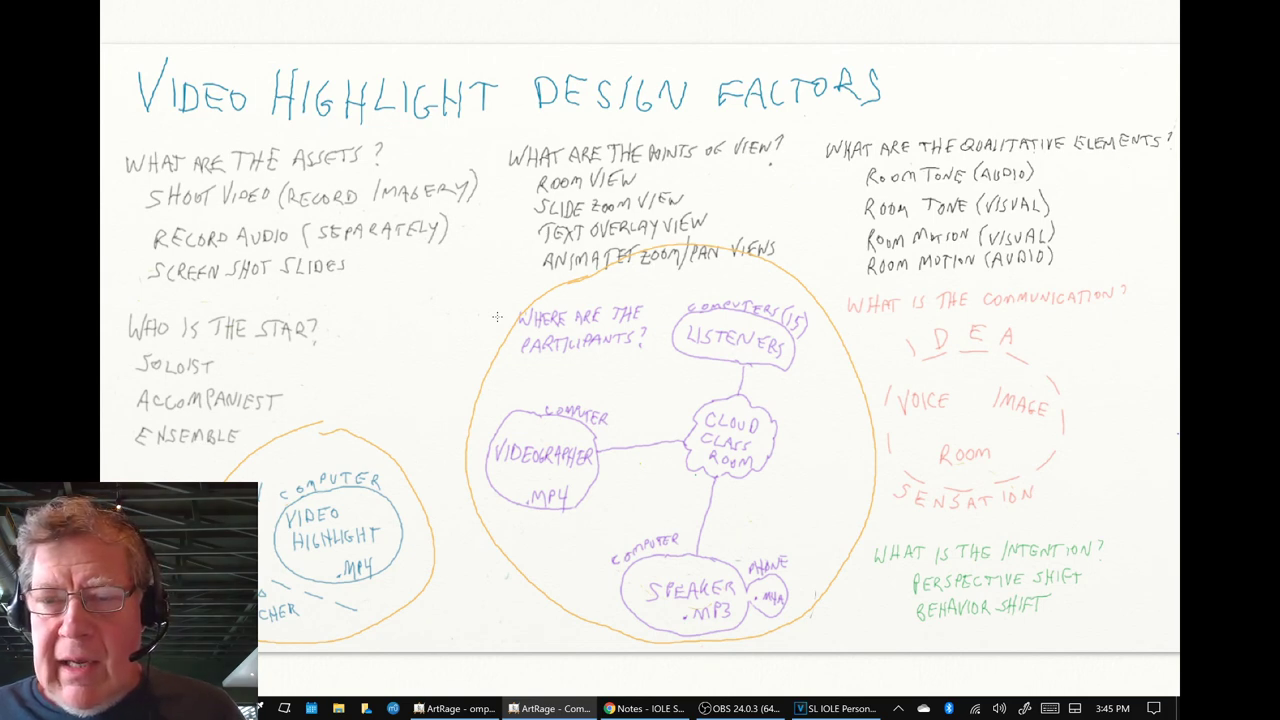
pyautogui.moveTo(1022, 506)
pyautogui.mouseDown()
pyautogui.moveTo(990, 505)
pyautogui.moveTo(876, 610)
pyautogui.moveTo(1124, 565)
pyautogui.moveTo(1004, 509)
pyautogui.mouseUp()
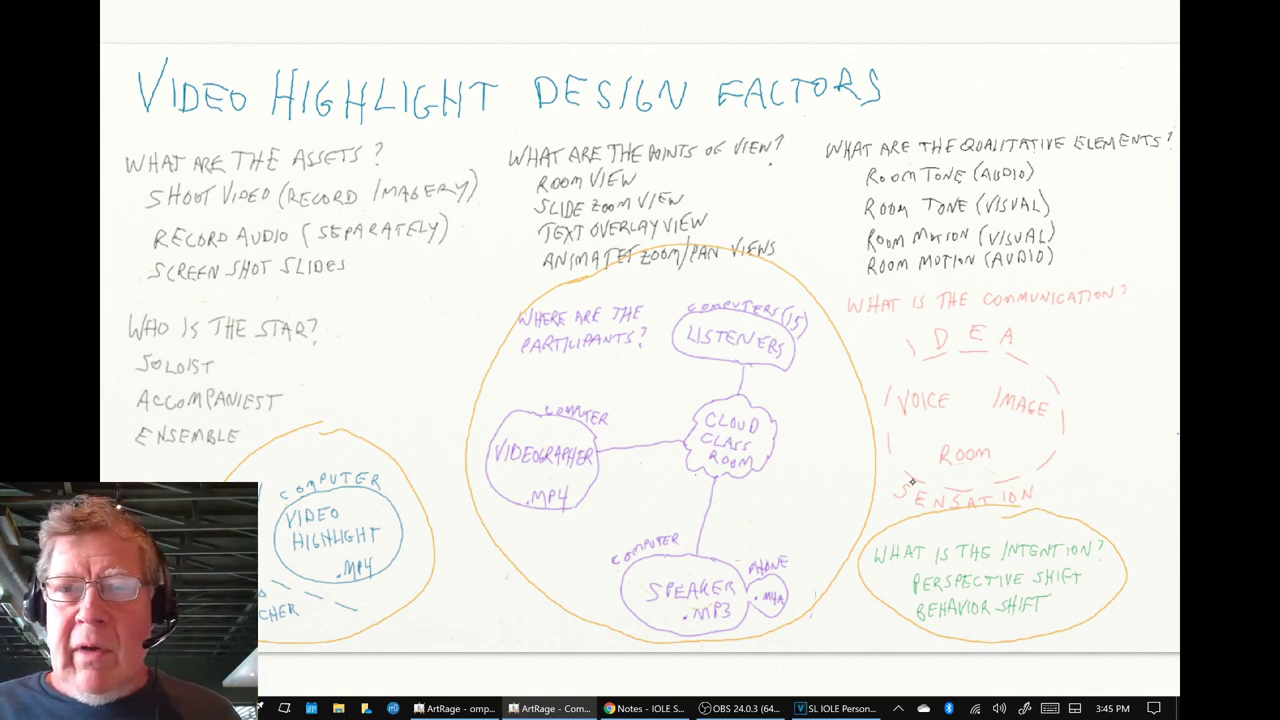
pyautogui.moveTo(883, 118)
pyautogui.mouseDown()
pyautogui.moveTo(793, 190)
pyautogui.moveTo(861, 277)
pyautogui.moveTo(1034, 289)
pyautogui.moveTo(1143, 167)
pyautogui.moveTo(1030, 98)
pyautogui.moveTo(855, 126)
pyautogui.mouseUp()
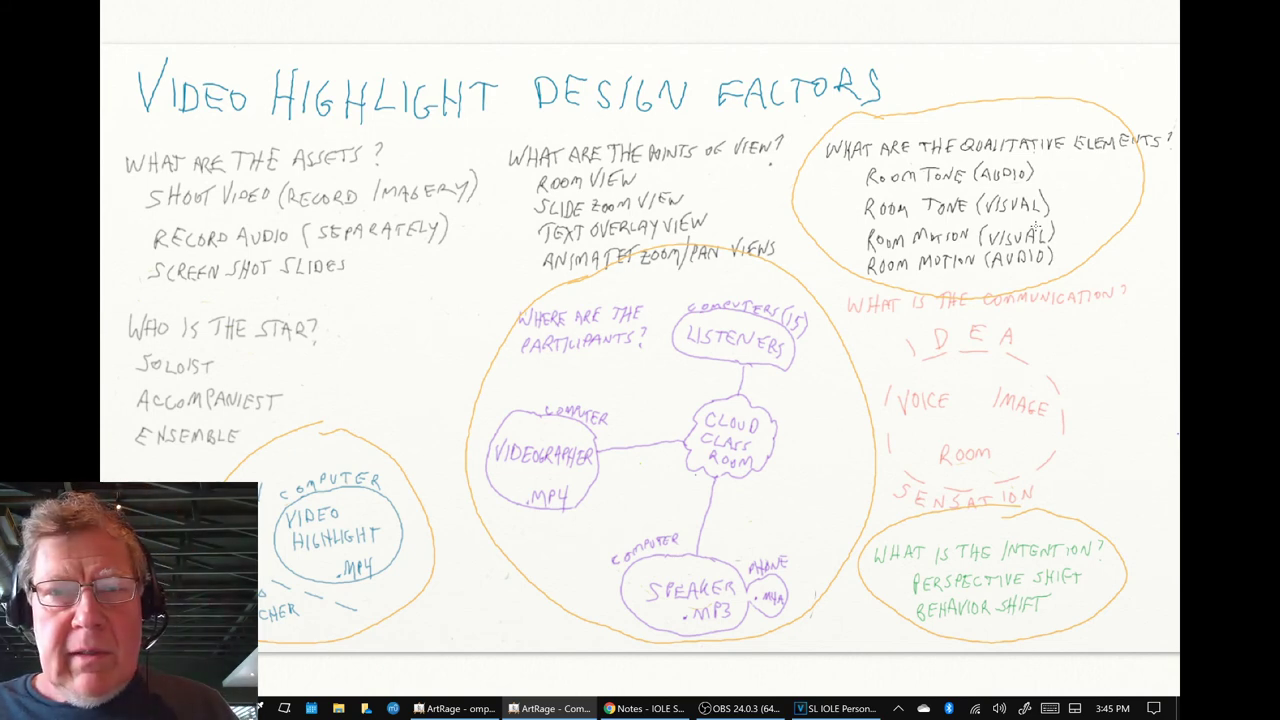
# Step: Switch to VEGAS Pro and play the highlight movie's opening from the BEGIN marker into the Team Roles slide
pyautogui.hotkey('alt', 'Tab')
pyautogui.hotkey('alt', 'Tab')
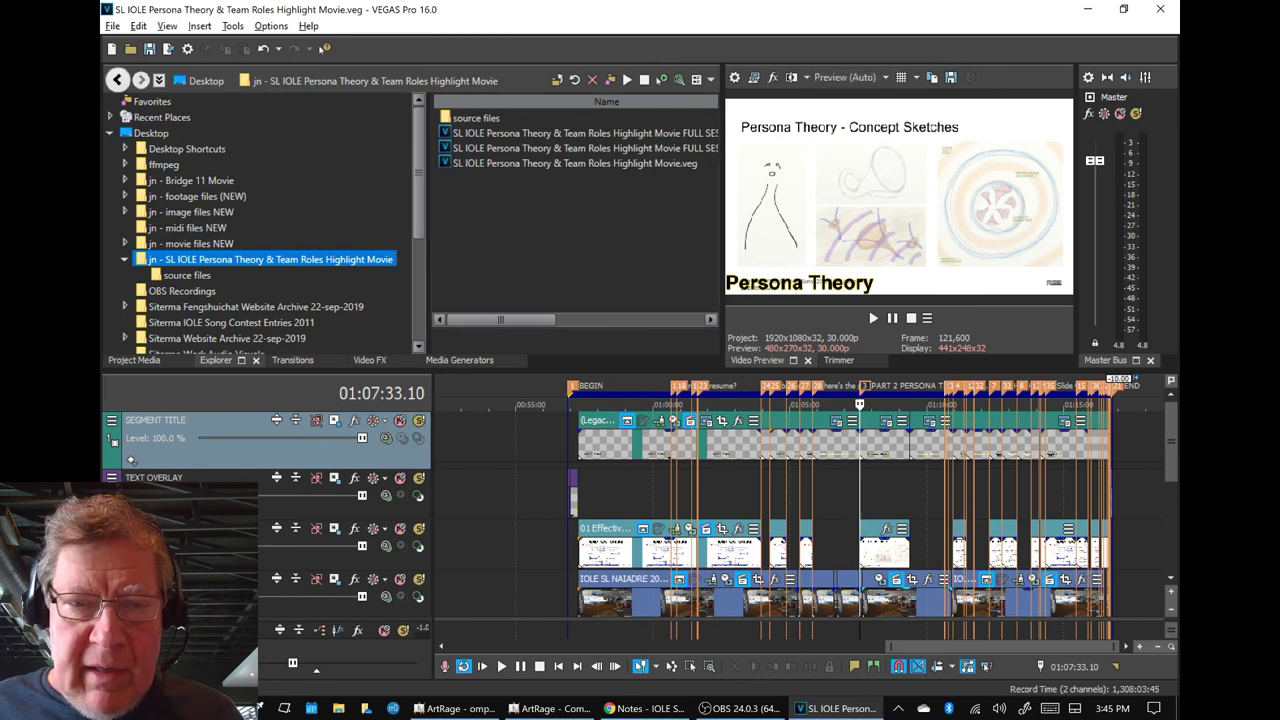
pyautogui.click(572, 387)
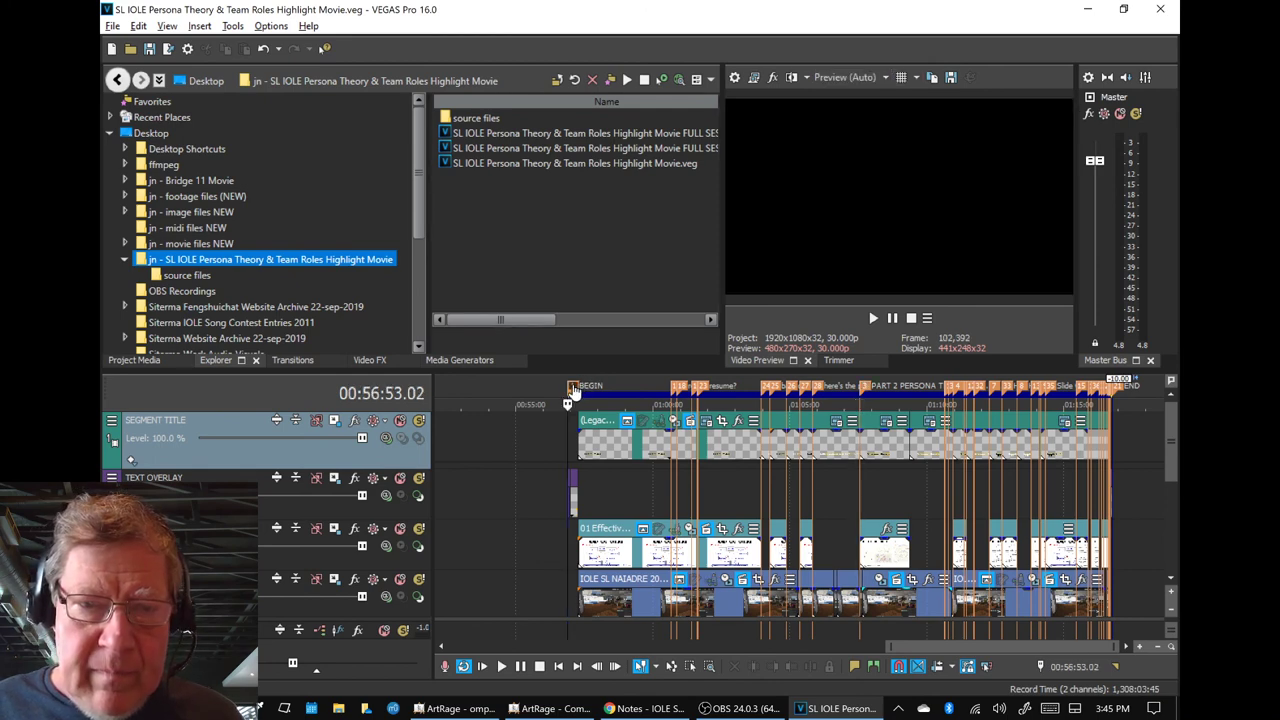
pyautogui.press('space')
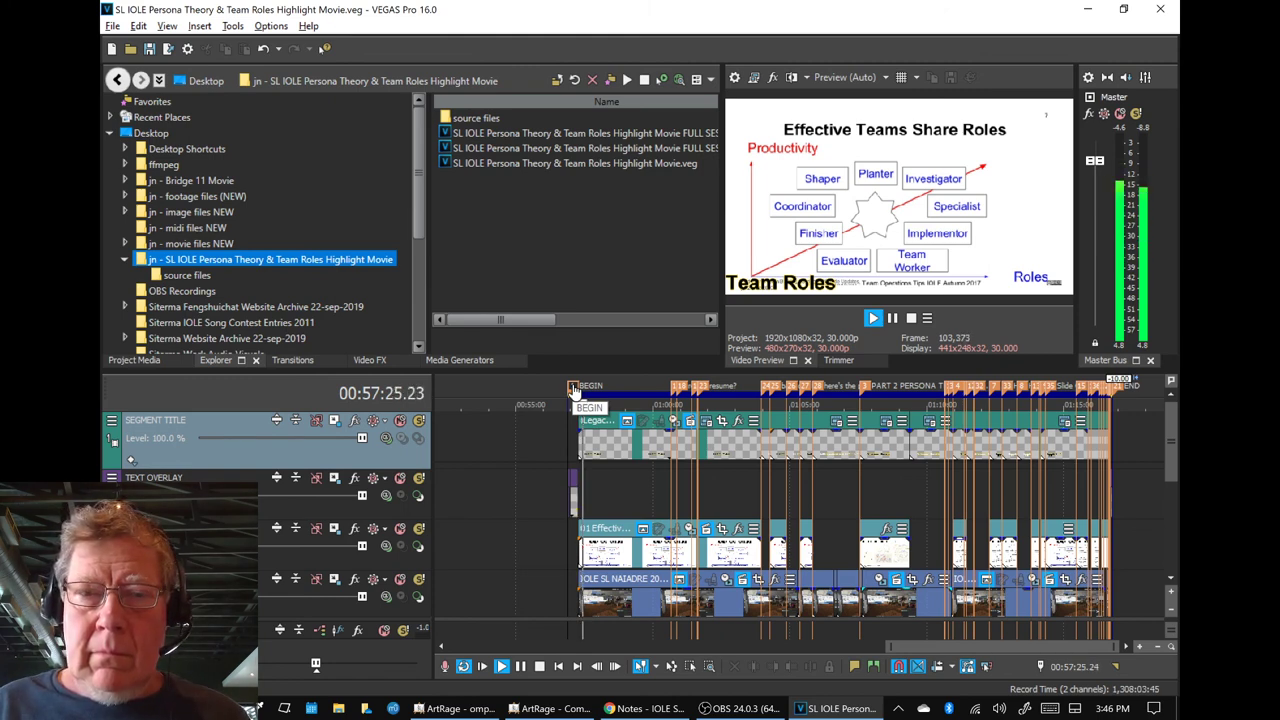
pyautogui.press('space')
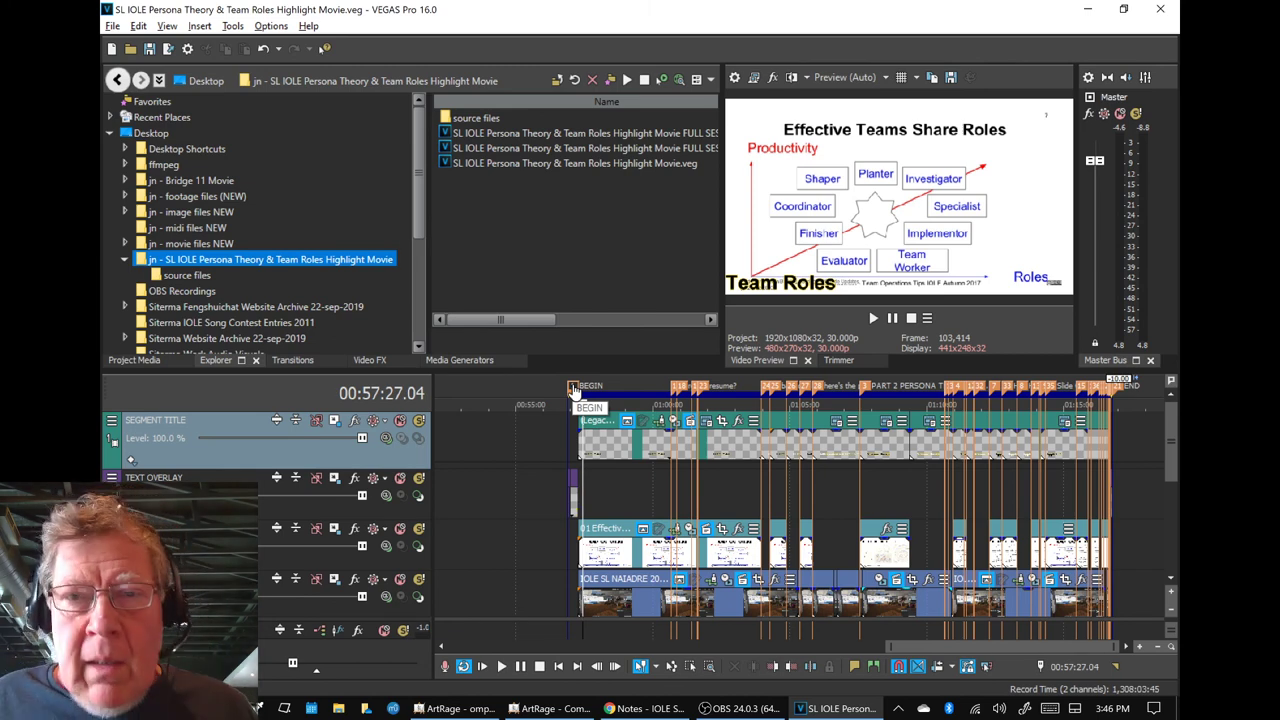
# Step: Play the Team Roles segment from about 01:03:41 across the change from the slide to the room view
pyautogui.click(760, 388)
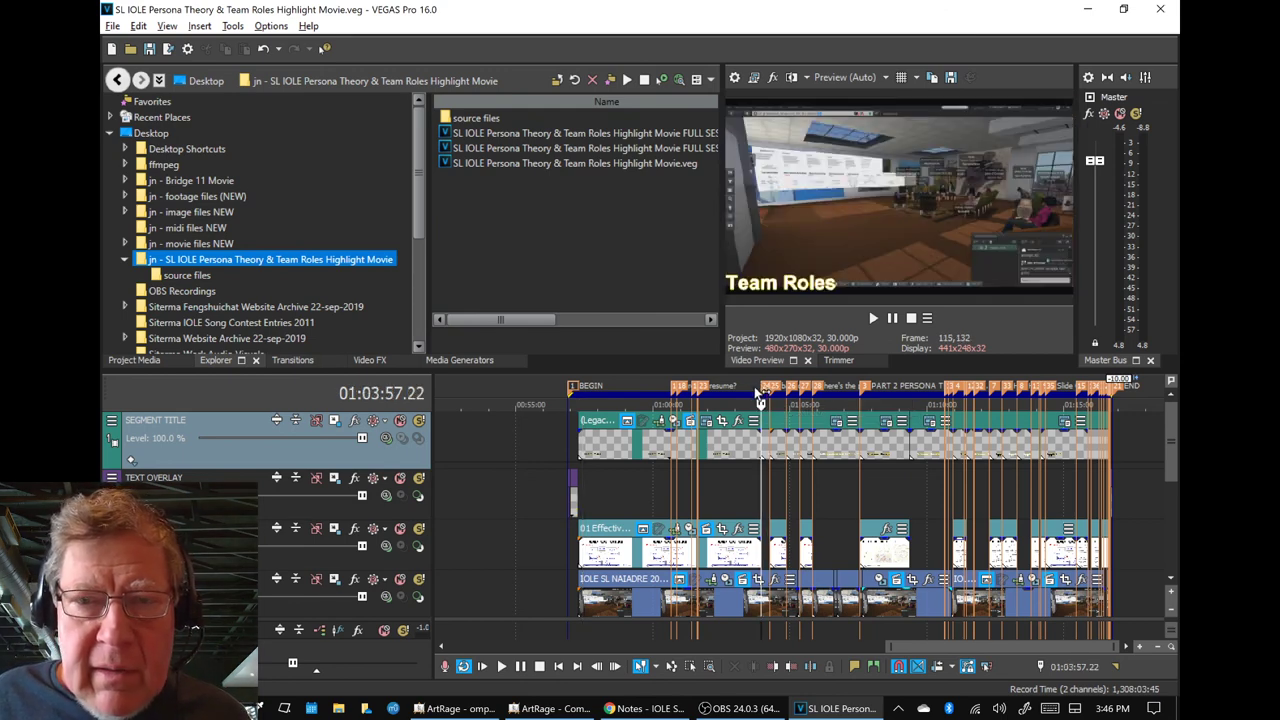
pyautogui.click(756, 392)
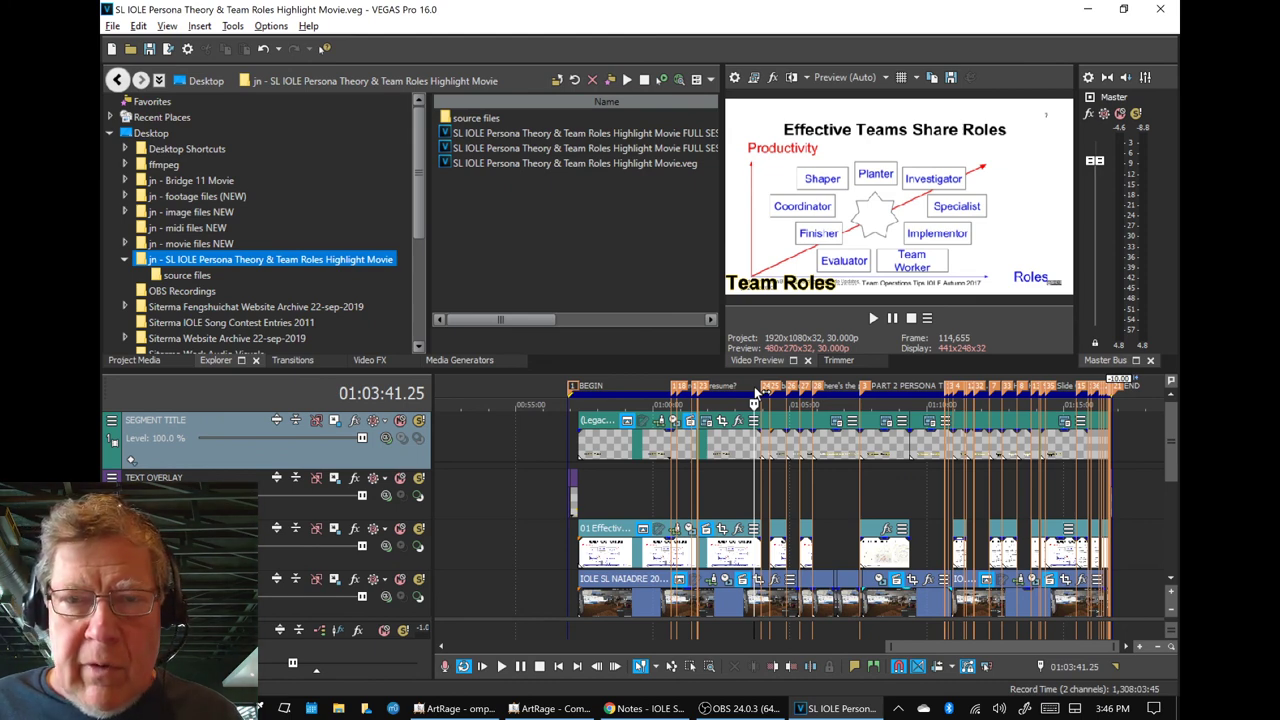
pyautogui.press('space')
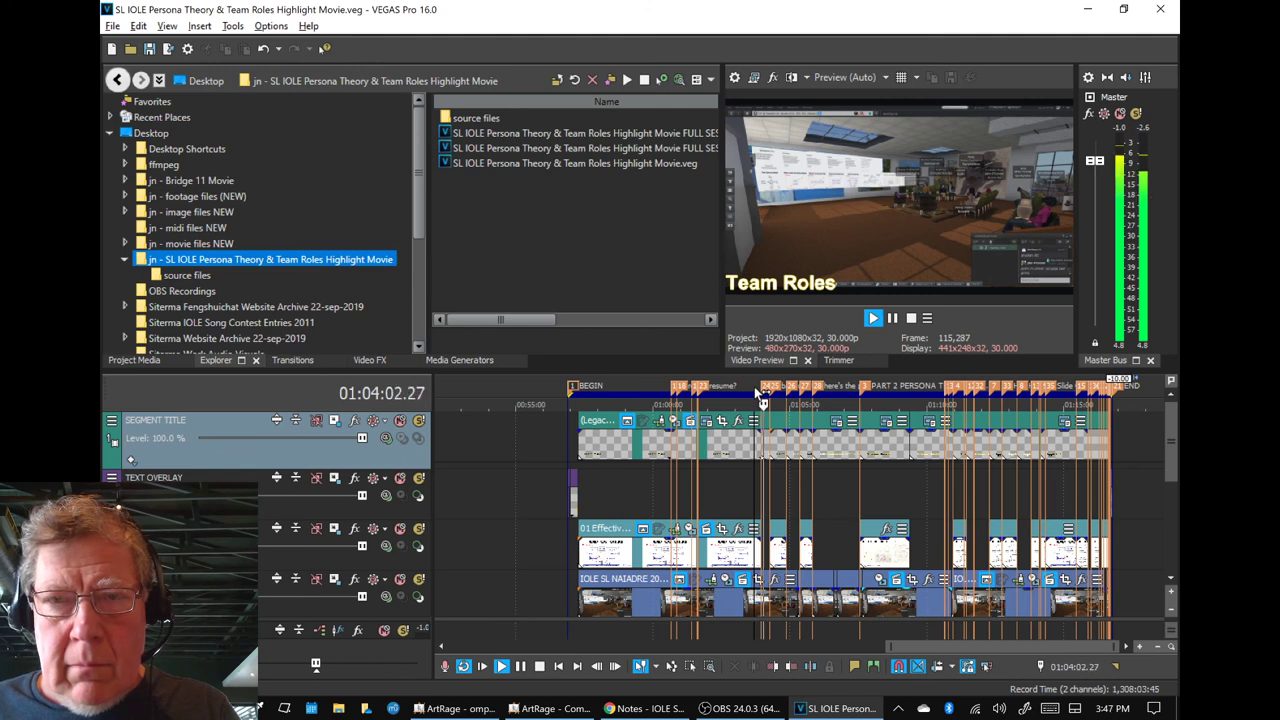
pyautogui.press('Return')
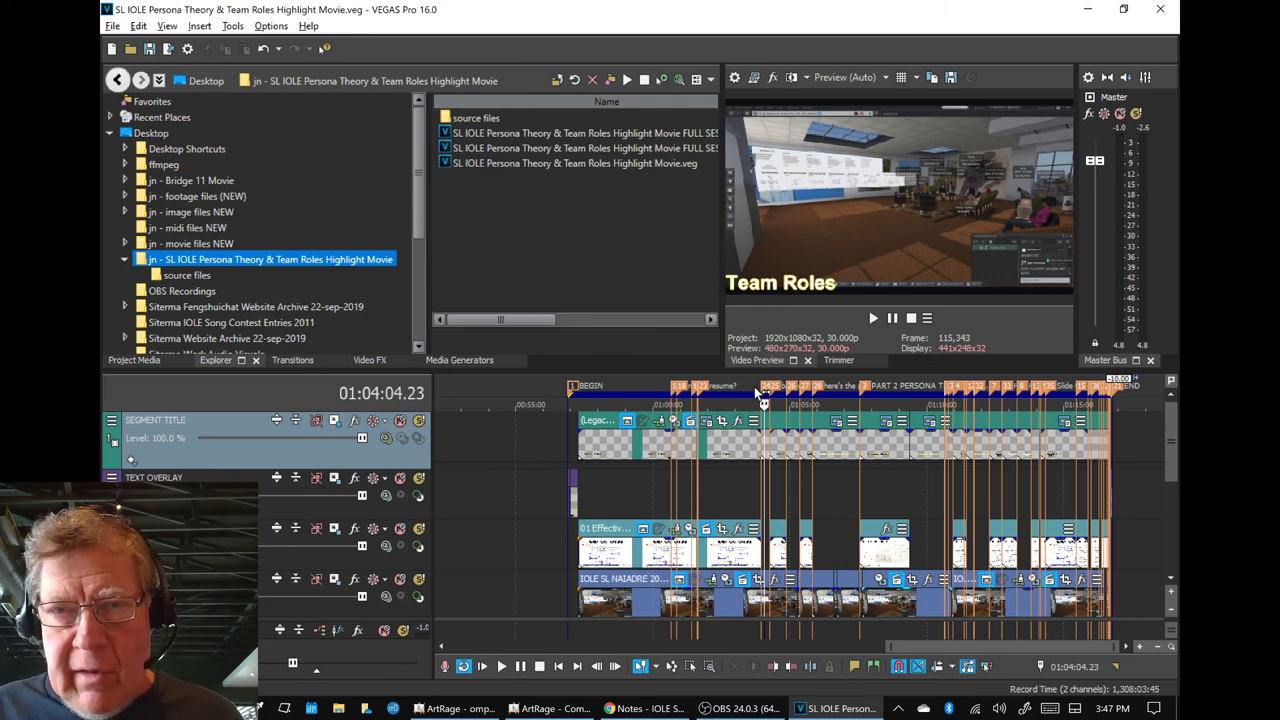
# Step: Return to the design factors sketch in ArtRage and undo the four orange circles
pyautogui.hotkey('alt', 'Tab')
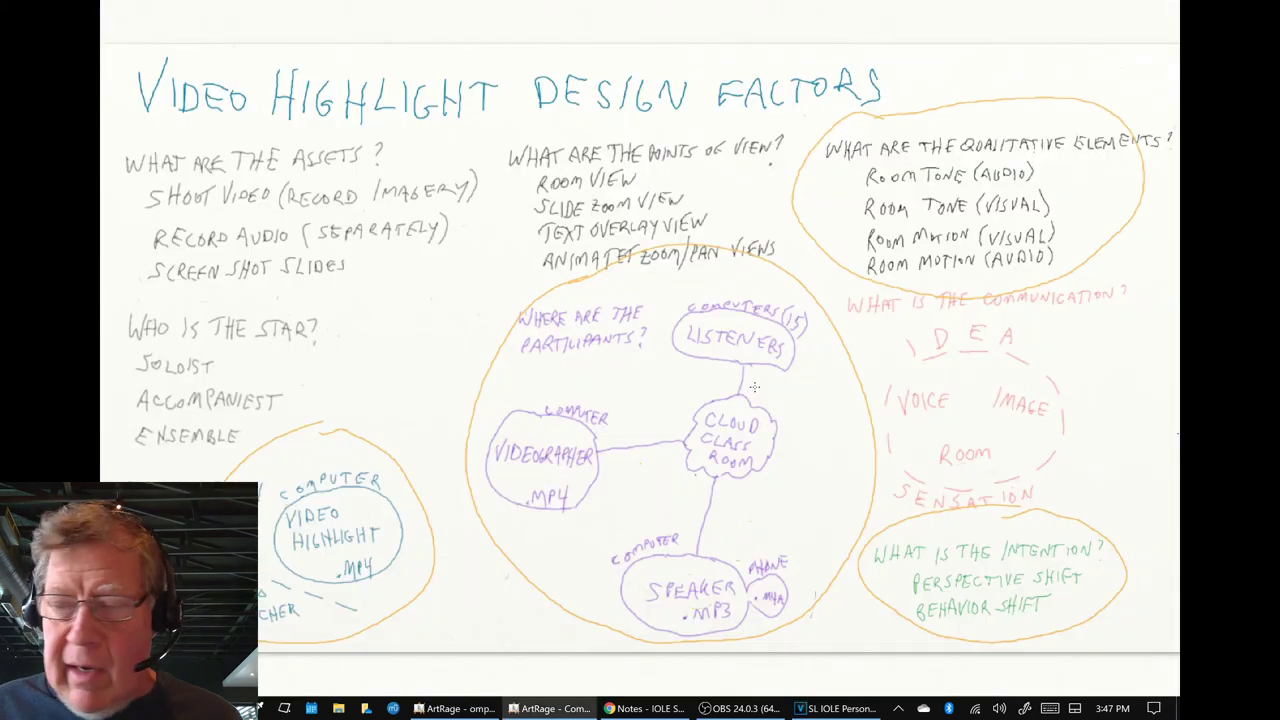
pyautogui.hotkey('ctrl', 'z')
pyautogui.hotkey('ctrl', 'z')
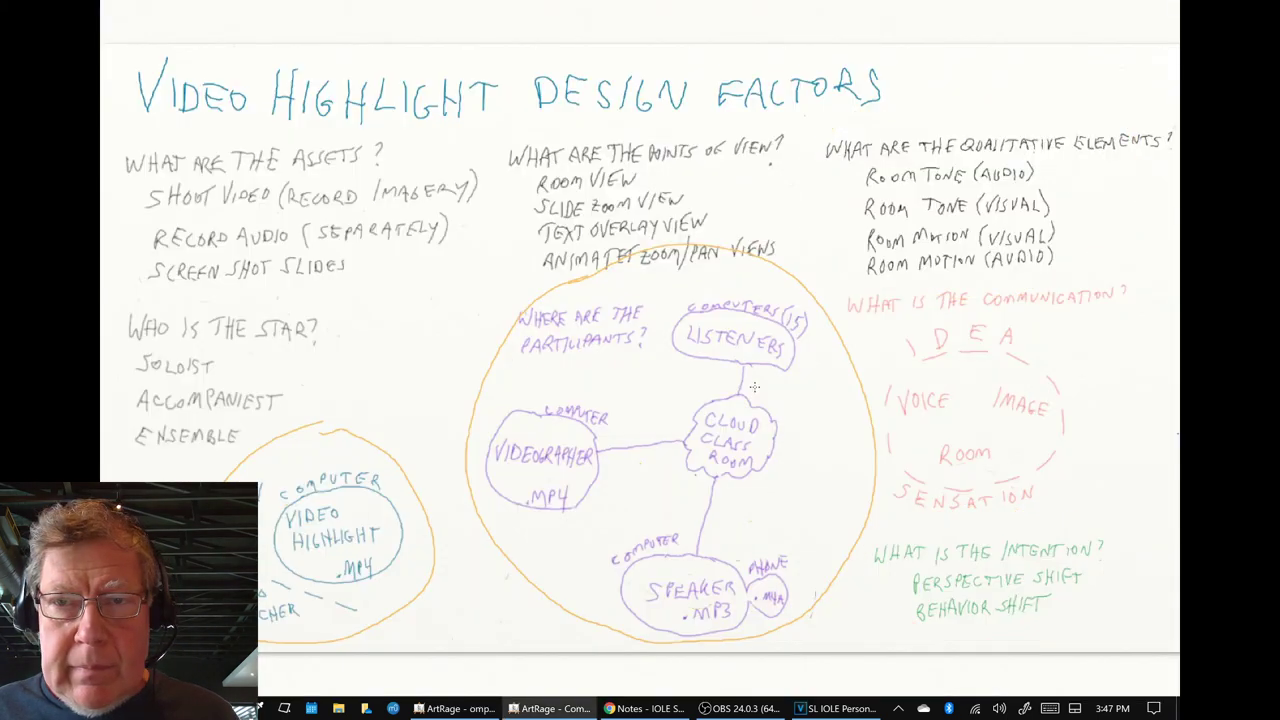
pyautogui.hotkey('ctrl', 'z')
pyautogui.hotkey('ctrl', 'z')
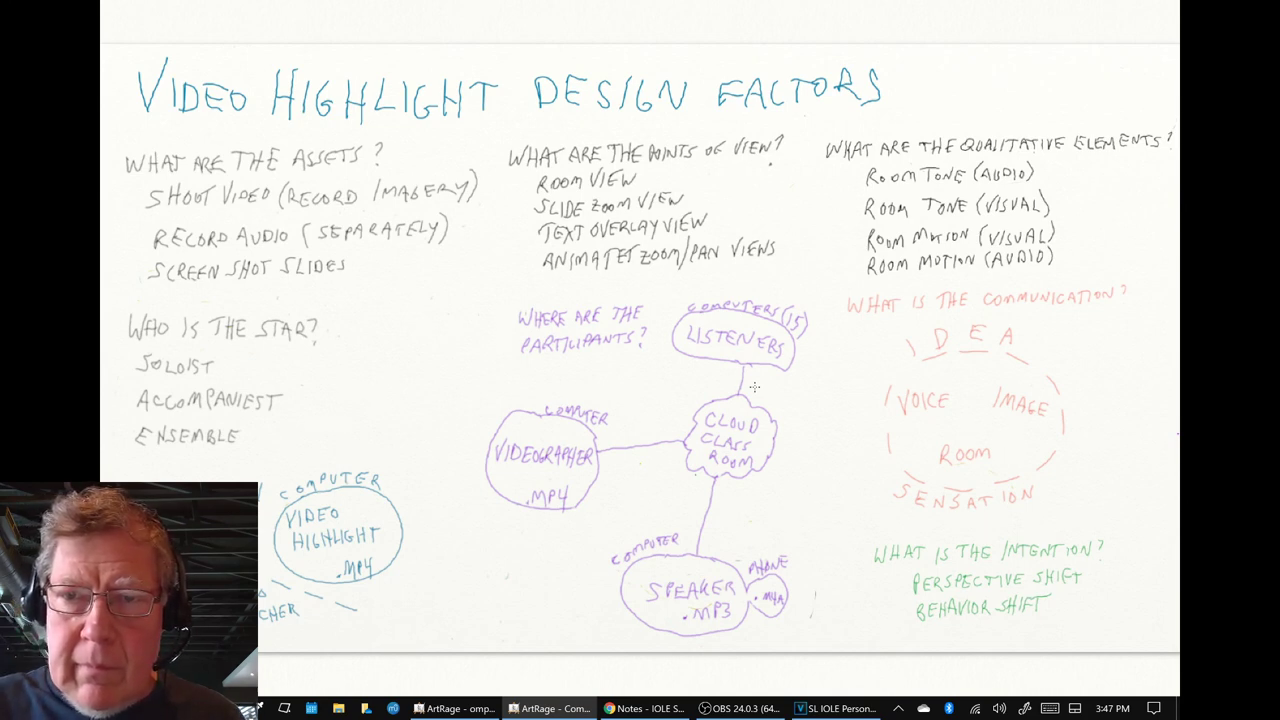
# Step: Circle the room motion items, phone and videographer in orange, and trace the path from speaker through cloud classroom and videographer to video highlight
pyautogui.moveTo(905, 228)
pyautogui.mouseDown()
pyautogui.moveTo(885, 226)
pyautogui.moveTo(842, 278)
pyautogui.moveTo(1048, 282)
pyautogui.moveTo(1088, 257)
pyautogui.moveTo(896, 229)
pyautogui.mouseUp()
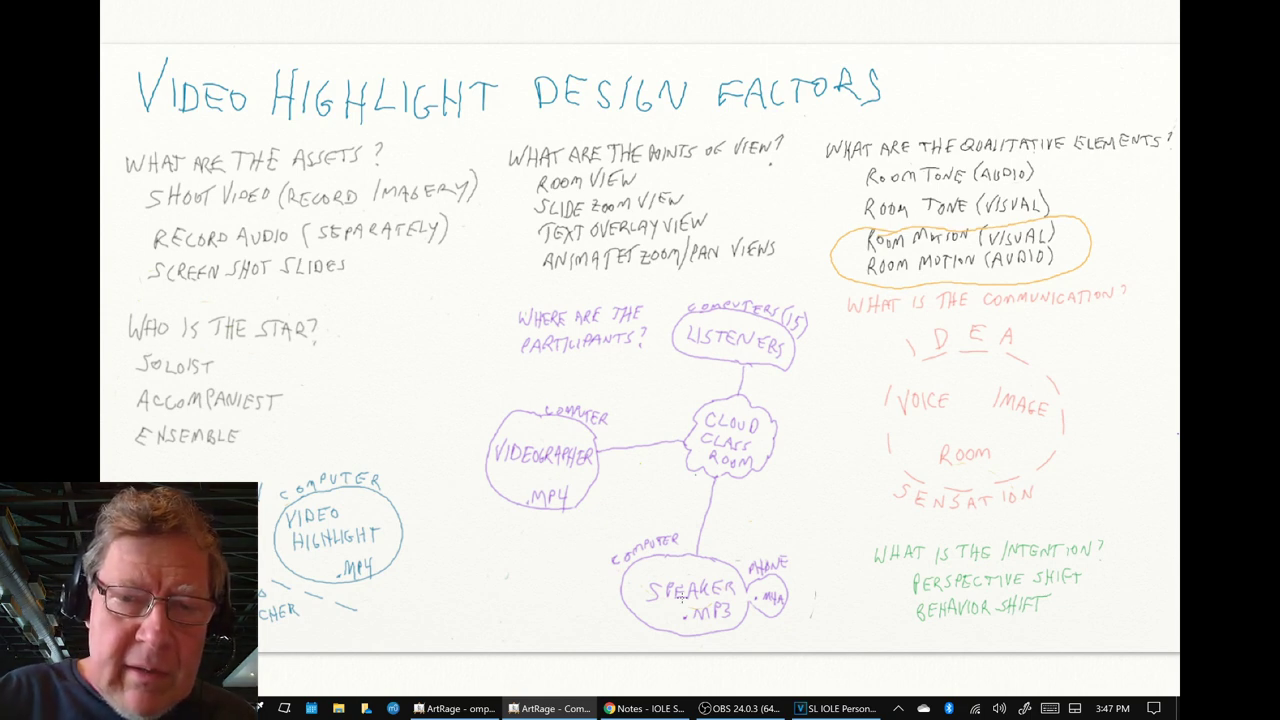
pyautogui.moveTo(680, 592)
pyautogui.mouseDown()
pyautogui.moveTo(743, 422)
pyautogui.moveTo(509, 466)
pyautogui.moveTo(378, 526)
pyautogui.mouseUp()
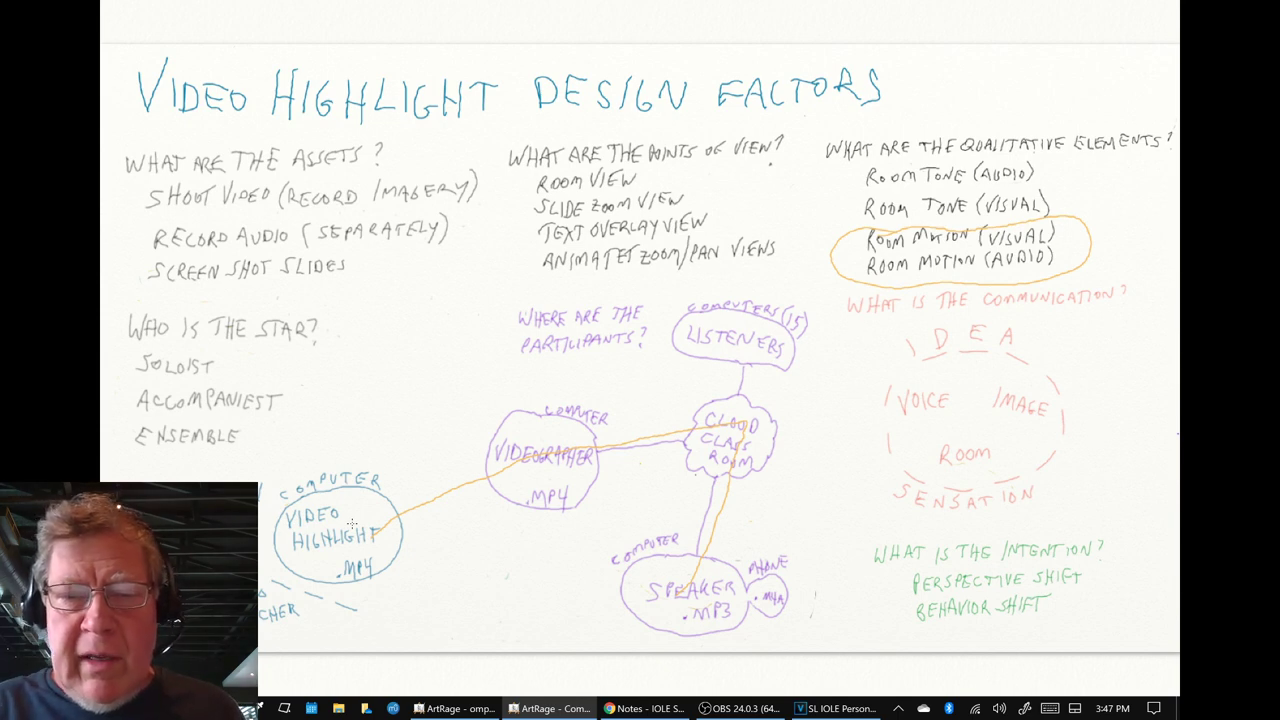
pyautogui.moveTo(750, 566)
pyautogui.mouseDown()
pyautogui.moveTo(803, 568)
pyautogui.moveTo(772, 544)
pyautogui.mouseUp()
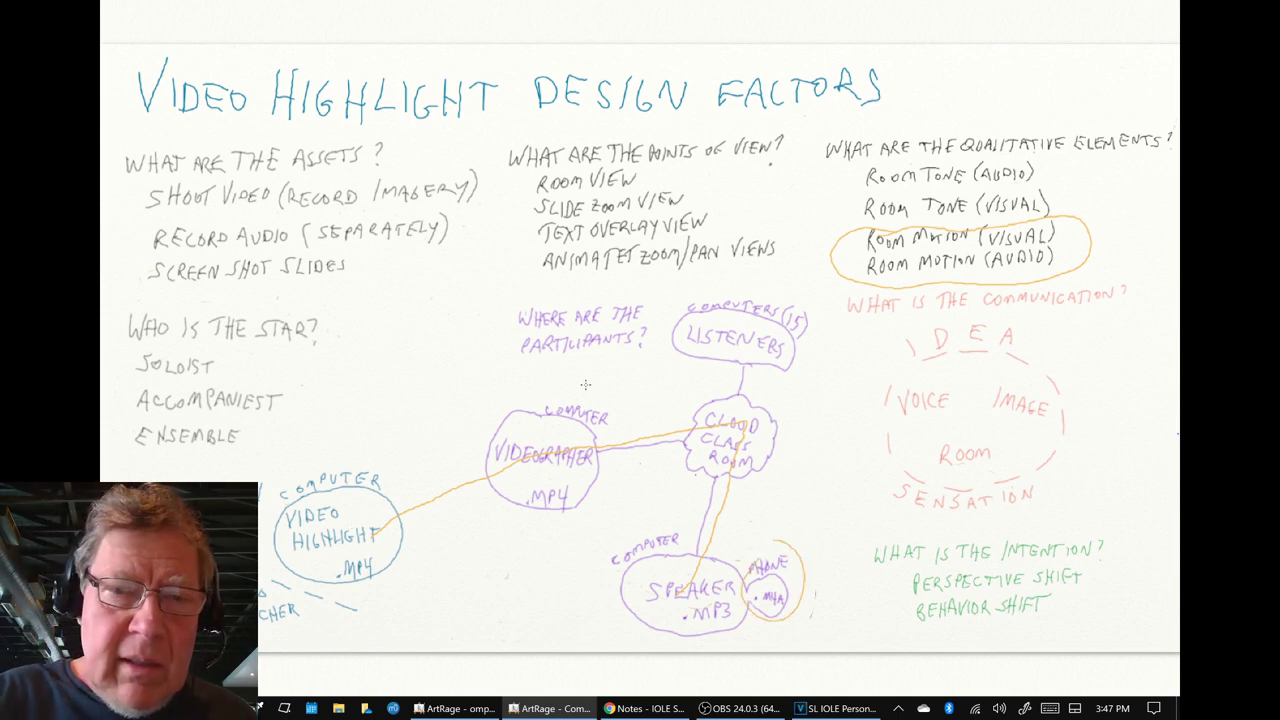
pyautogui.moveTo(545, 413); pyautogui.dragTo(553, 414)
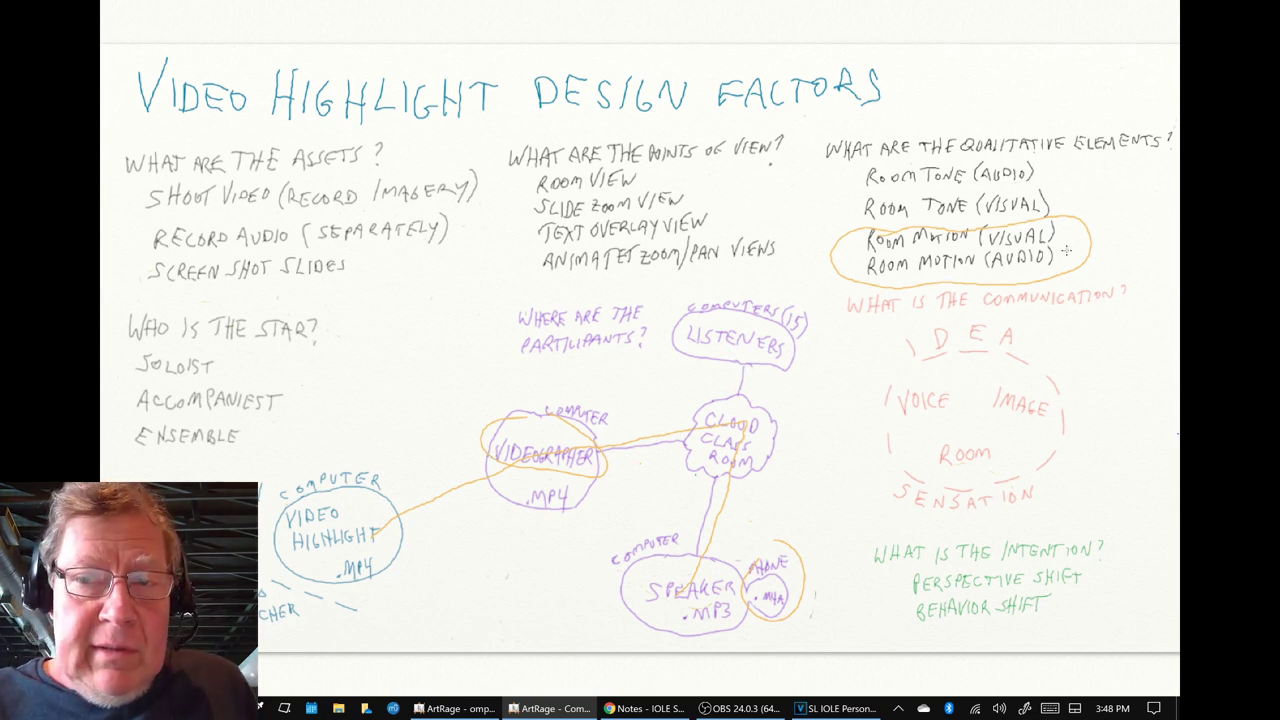
# Step: Switch to VEGAS Pro and play the room-view segment leading up to the PART 2 PERSONA THEORY marker
pyautogui.hotkey('alt', 'Tab')
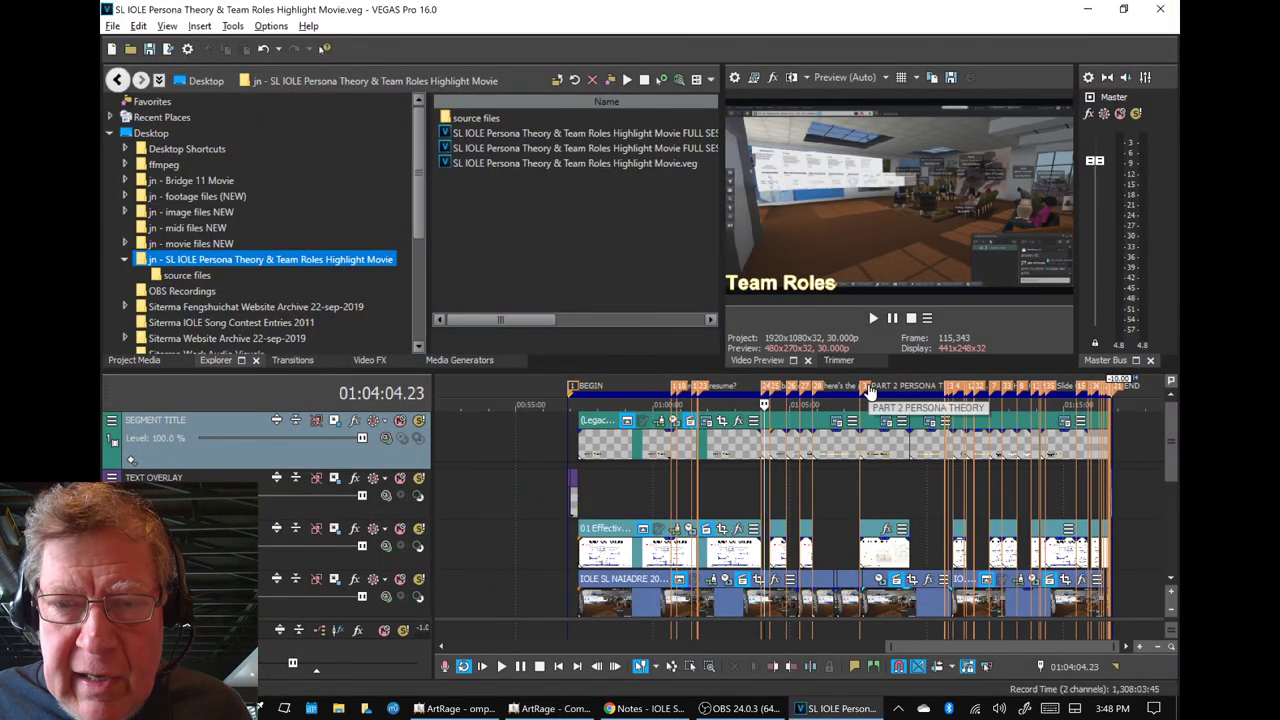
pyautogui.click(866, 389)
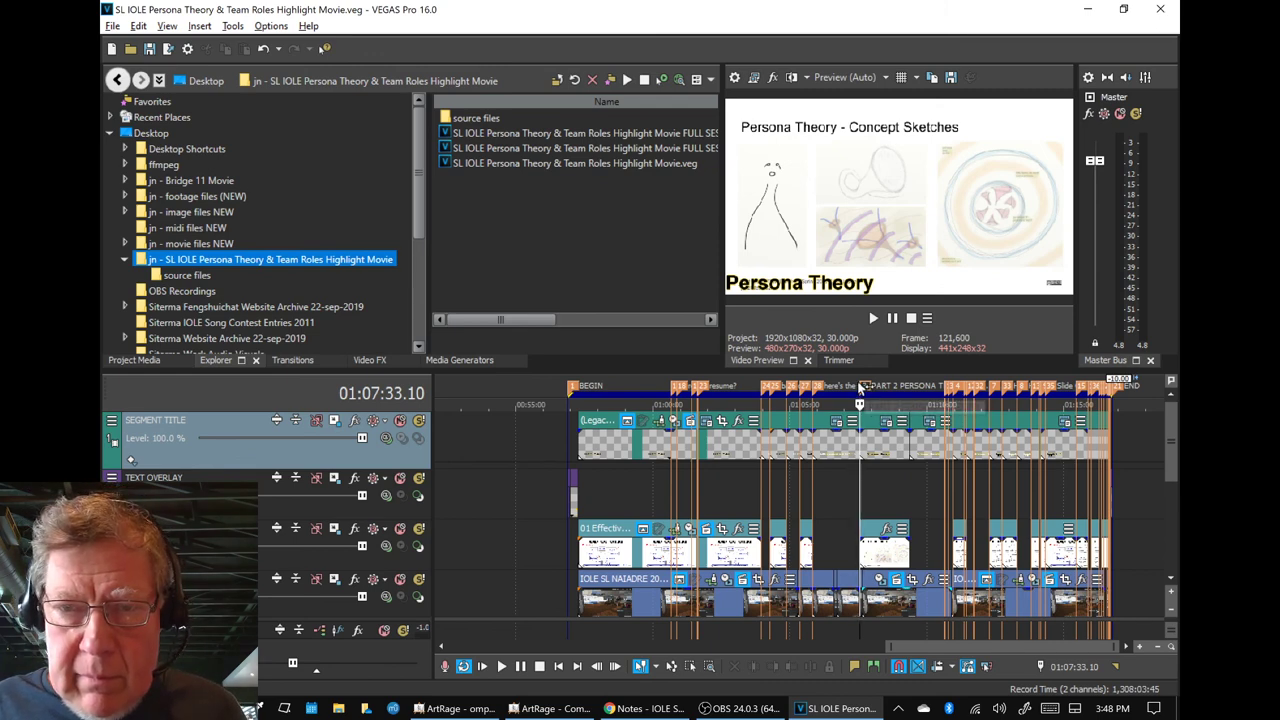
pyautogui.click(851, 386)
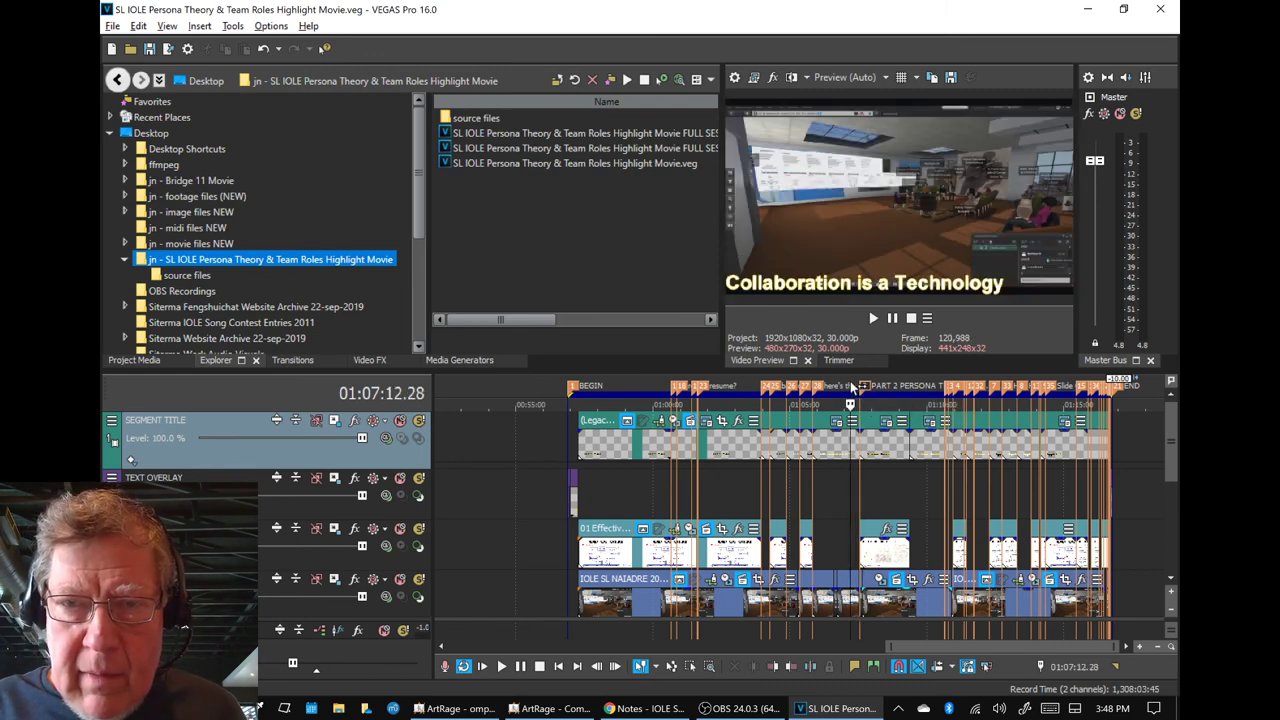
pyautogui.press('space')
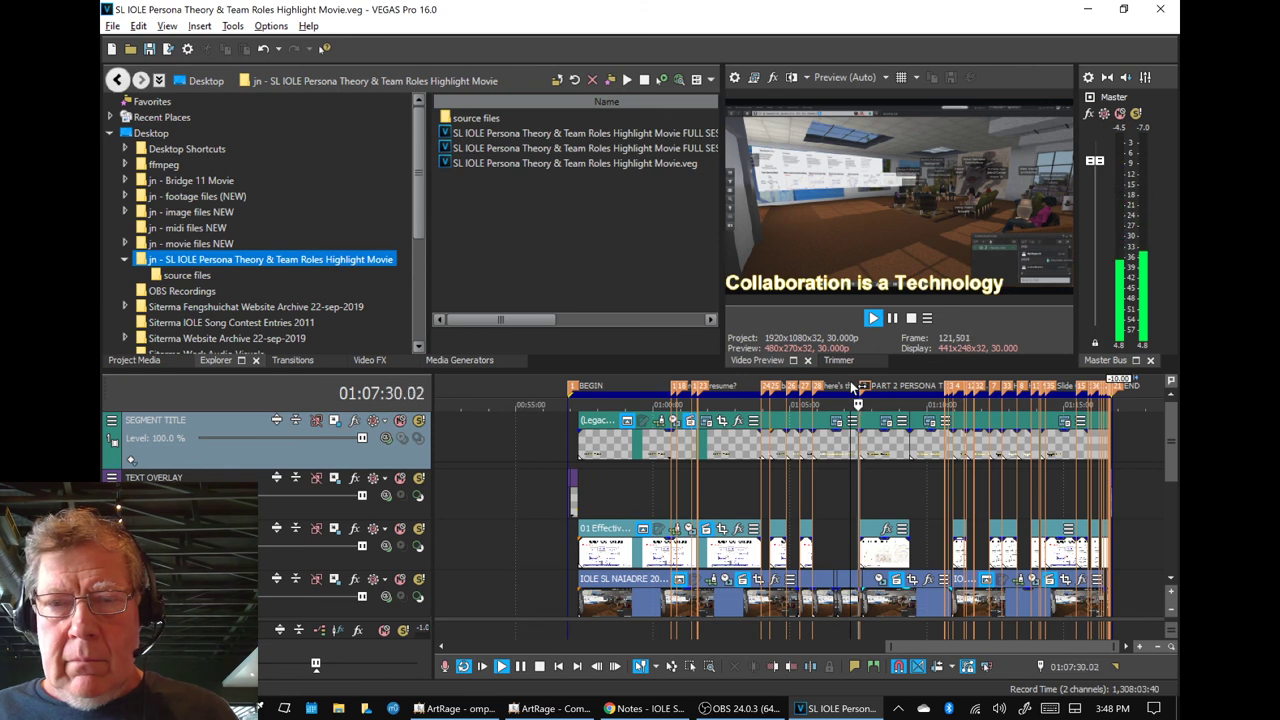
pyautogui.press('space')
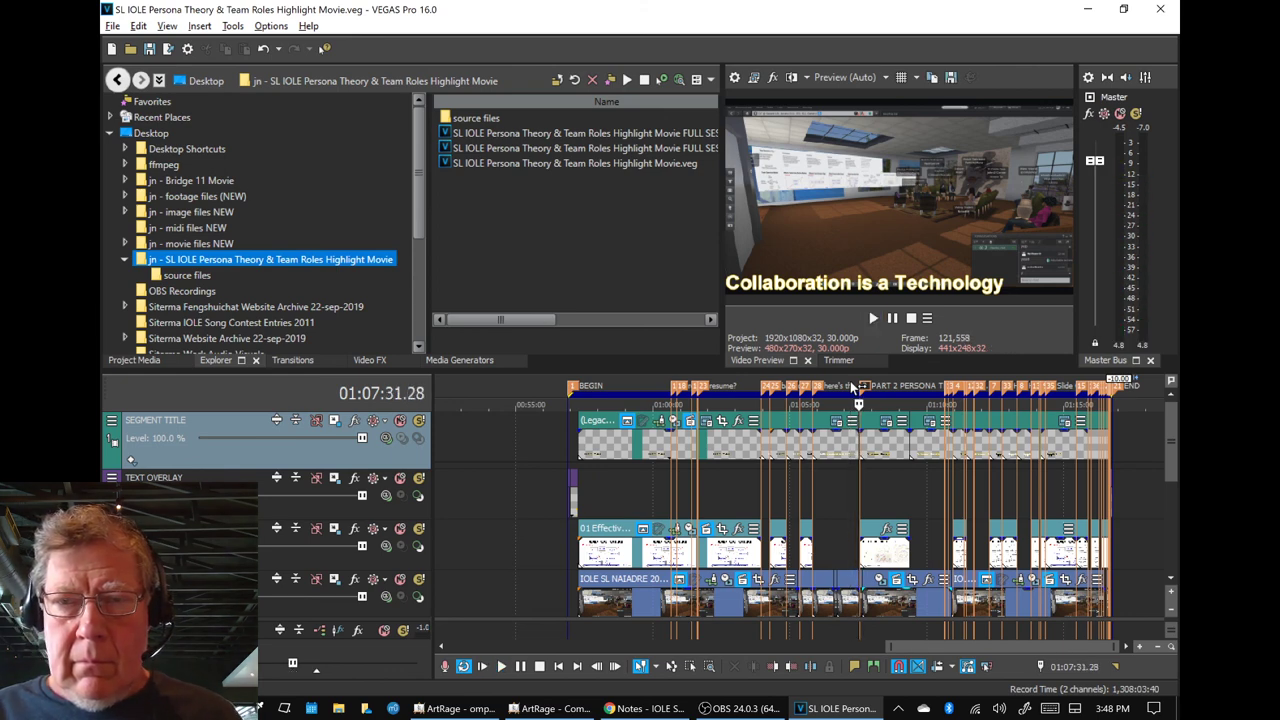
# Step: Switch to the presentation plan notes in Google Docs and highlight the two improvement bullets under the primary purpose
pyautogui.hotkey('alt', 'Tab')
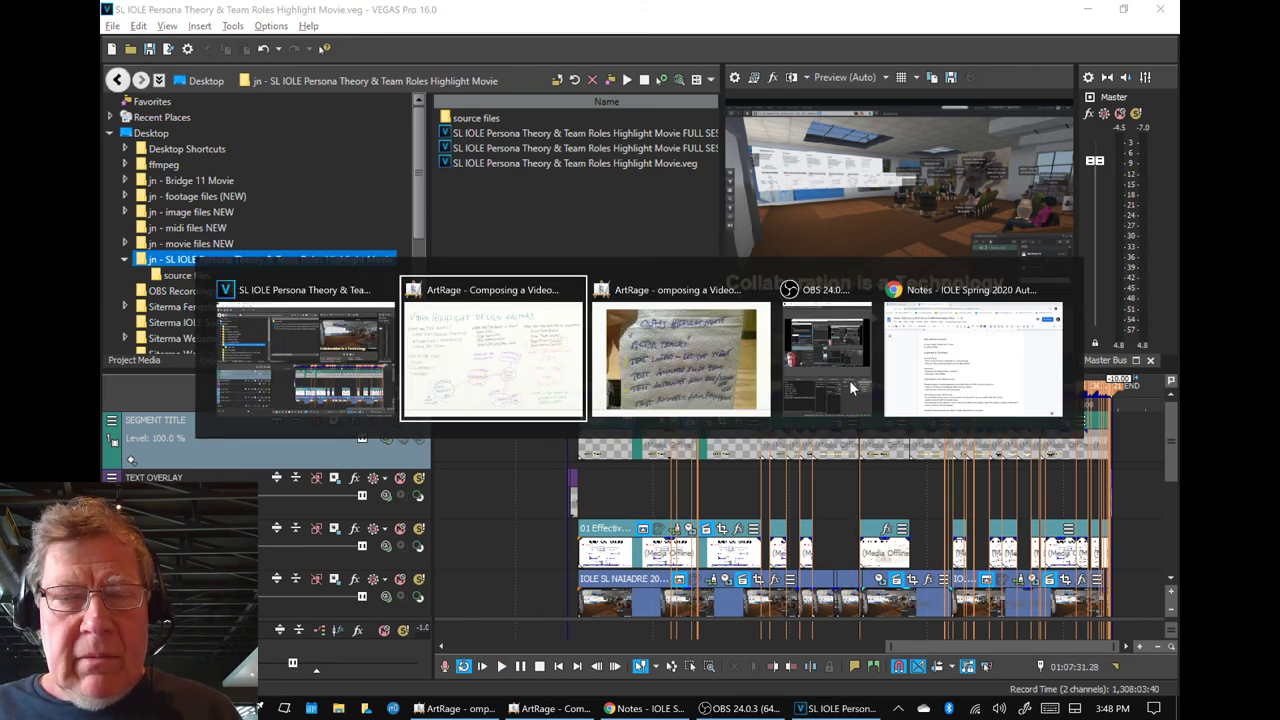
pyautogui.hotkey('alt', 'Tab')
pyautogui.hotkey('alt', 'Tab')
pyautogui.hotkey('alt', 'Tab')
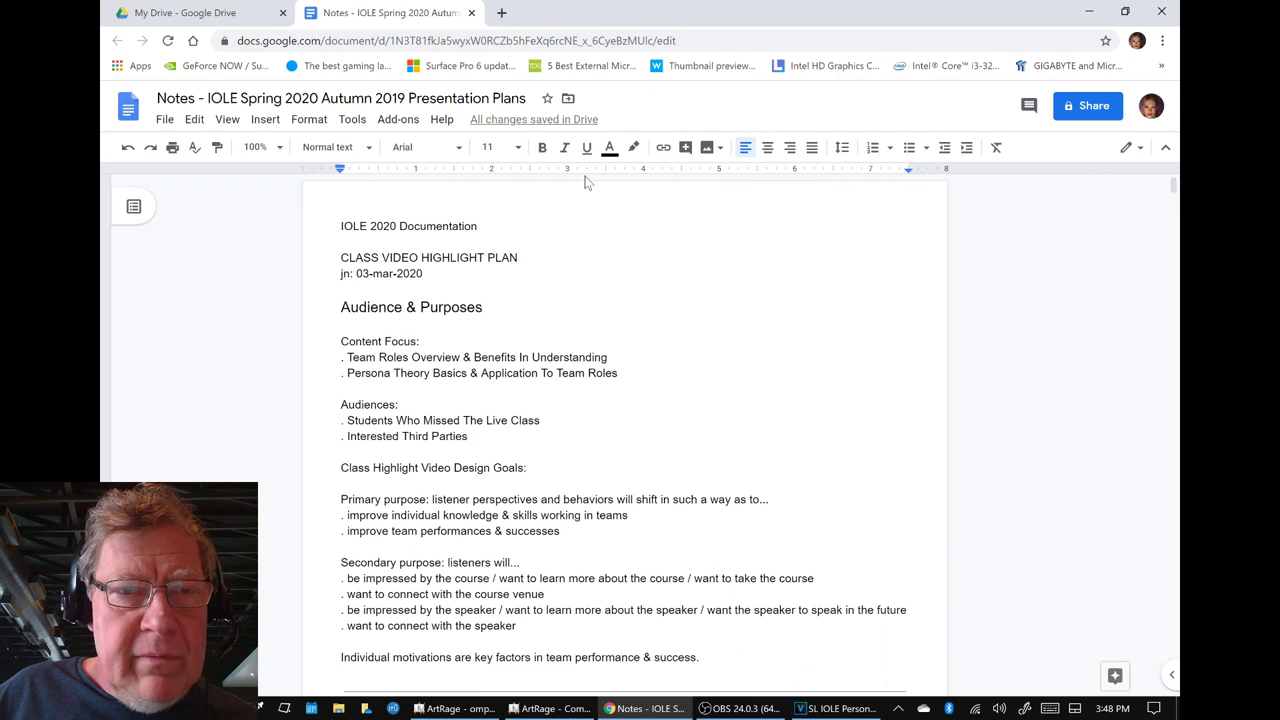
pyautogui.doubleClick(510, 258)
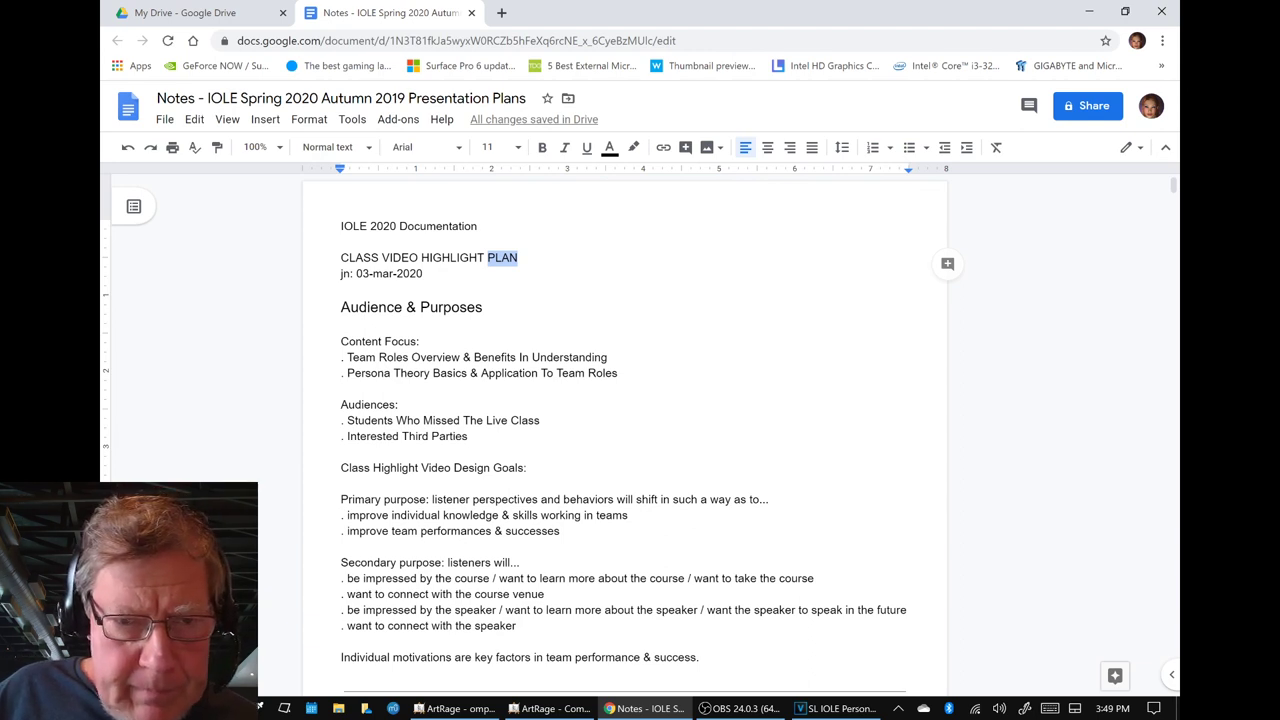
pyautogui.moveTo(560, 531); pyautogui.dragTo(341, 515)
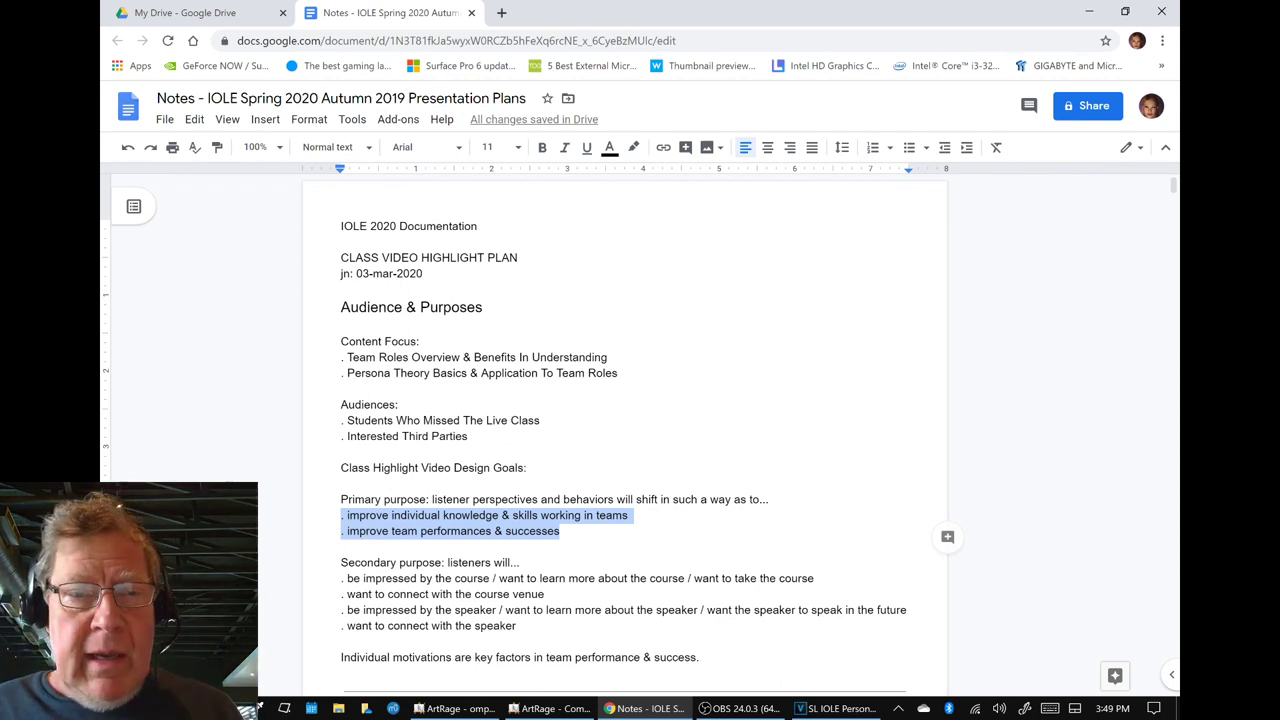
# Step: Return to the design factors sketch in ArtRage, undo its four orange marks and circle the intention section in orange
pyautogui.hotkey('alt', 'Tab')
pyautogui.hotkey('alt', 'Tab')
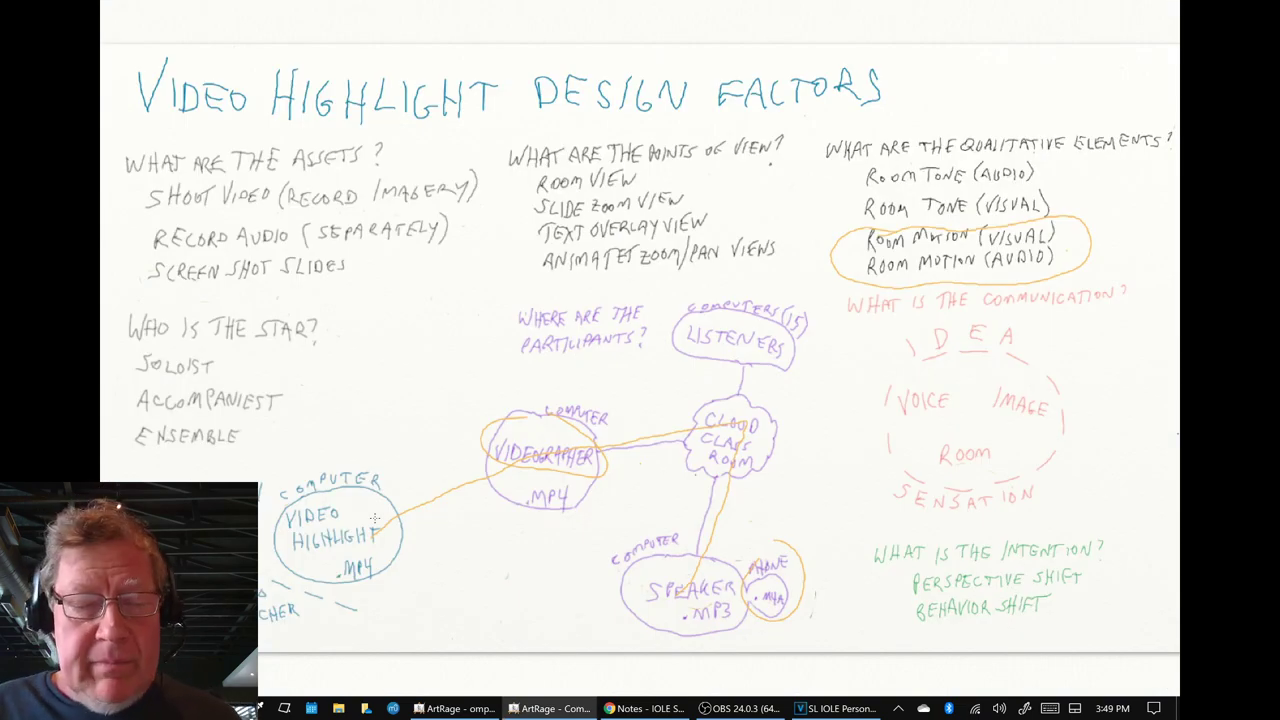
pyautogui.hotkey('ctrl', 'z')
pyautogui.hotkey('ctrl', 'z')
pyautogui.hotkey('ctrl', 'z')
pyautogui.hotkey('ctrl', 'z')
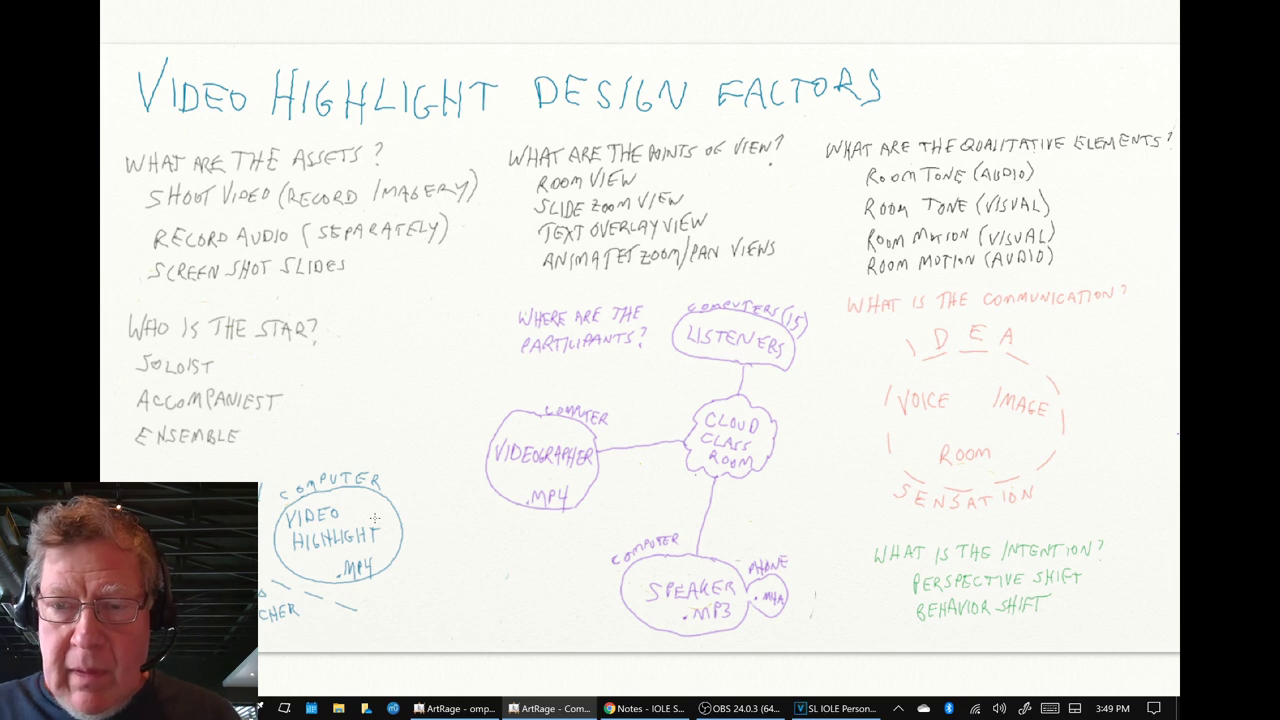
pyautogui.moveTo(980, 513)
pyautogui.mouseDown()
pyautogui.moveTo(878, 532)
pyautogui.moveTo(1028, 628)
pyautogui.moveTo(1040, 510)
pyautogui.moveTo(956, 512)
pyautogui.mouseUp()
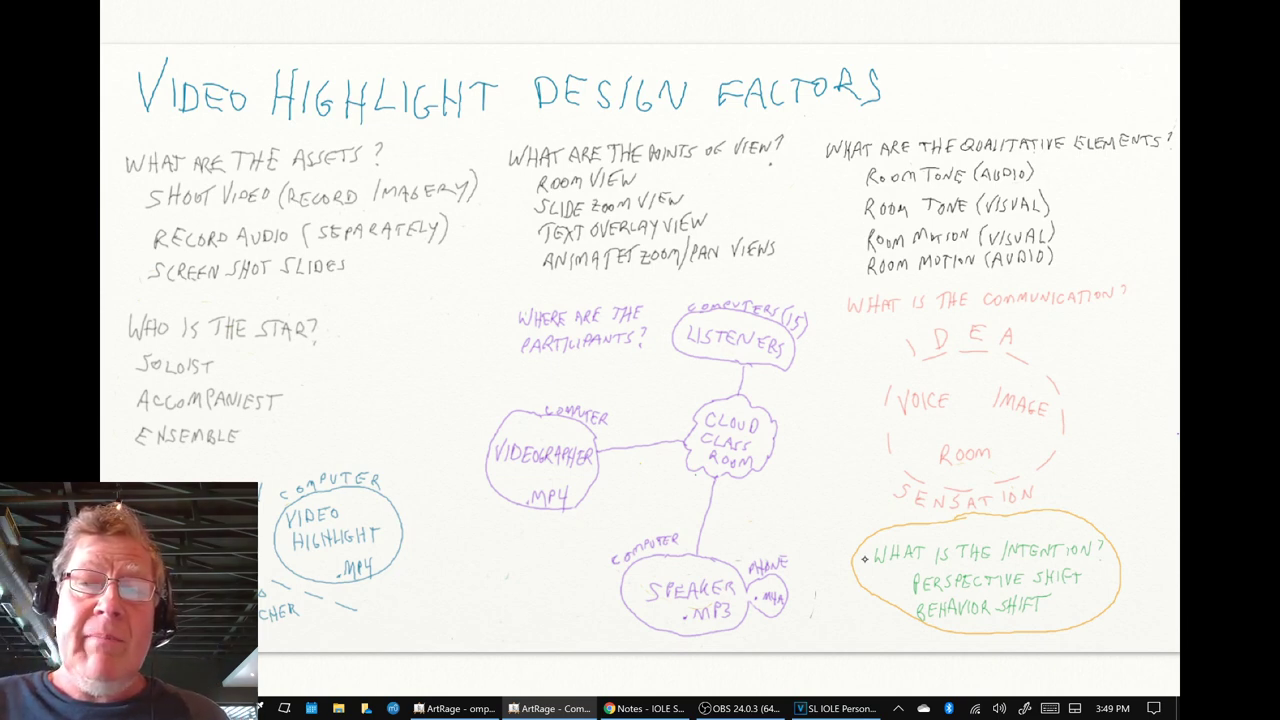
# Step: Circle SENSATION and IDEA in the communication diagram in orange, and undo these two circles along with the one around the intention section
pyautogui.moveTo(912, 484)
pyautogui.mouseDown()
pyautogui.moveTo(884, 496)
pyautogui.moveTo(1065, 489)
pyautogui.moveTo(898, 478)
pyautogui.mouseUp()
pyautogui.moveTo(984, 322)
pyautogui.mouseDown()
pyautogui.moveTo(921, 355)
pyautogui.moveTo(1048, 359)
pyautogui.moveTo(997, 316)
pyautogui.mouseUp()
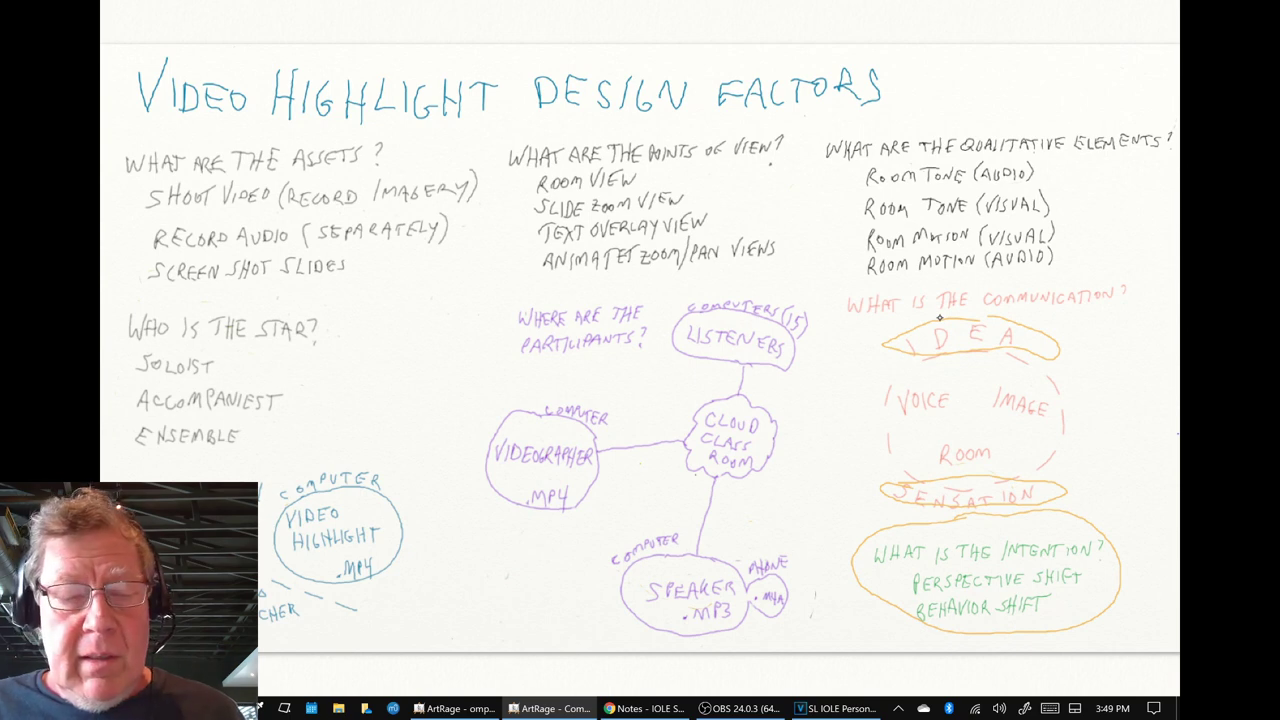
pyautogui.hotkey('ctrl', 'z')
pyautogui.hotkey('ctrl', 'z')
pyautogui.hotkey('ctrl', 'z')
# Step: Switch to VEGAS Pro and play the transition from the room view to the Persona Theory slide at the PART 2 marker
pyautogui.hotkey('alt', 'Tab')
pyautogui.hotkey('alt', 'Tab')
pyautogui.hotkey('alt', 'Tab')
pyautogui.hotkey('alt', 'Tab')
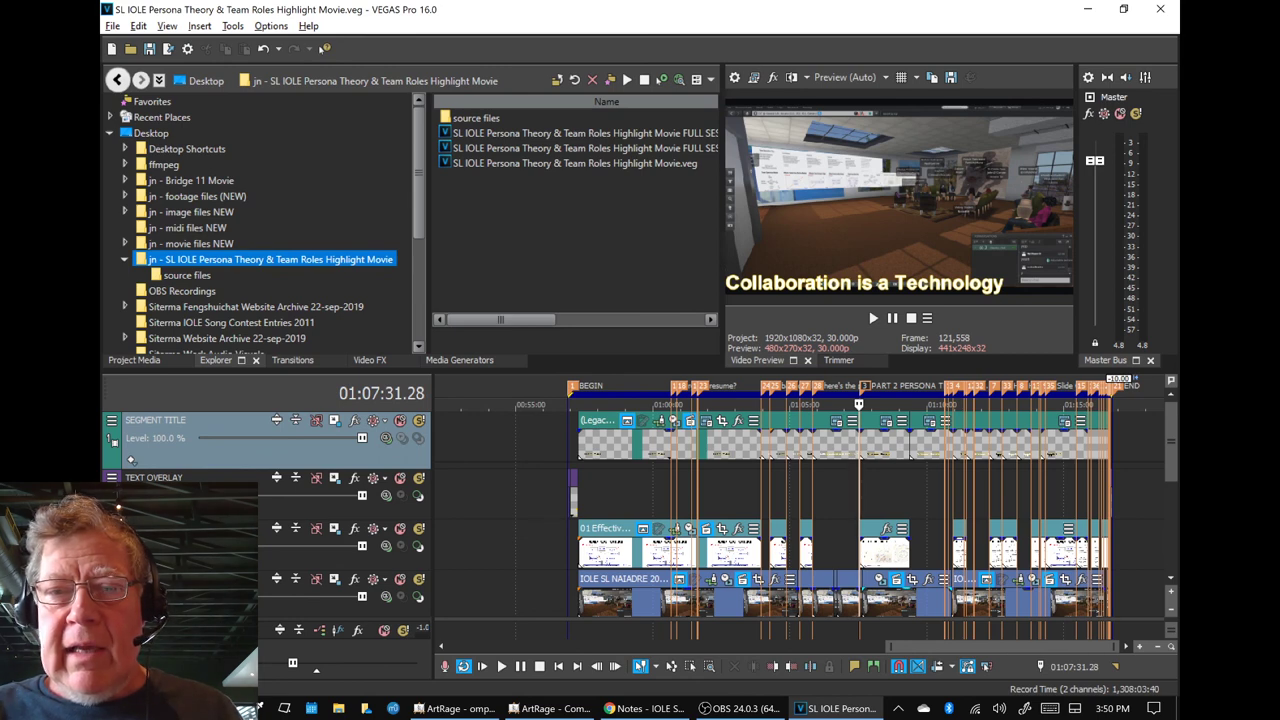
pyautogui.press('space')
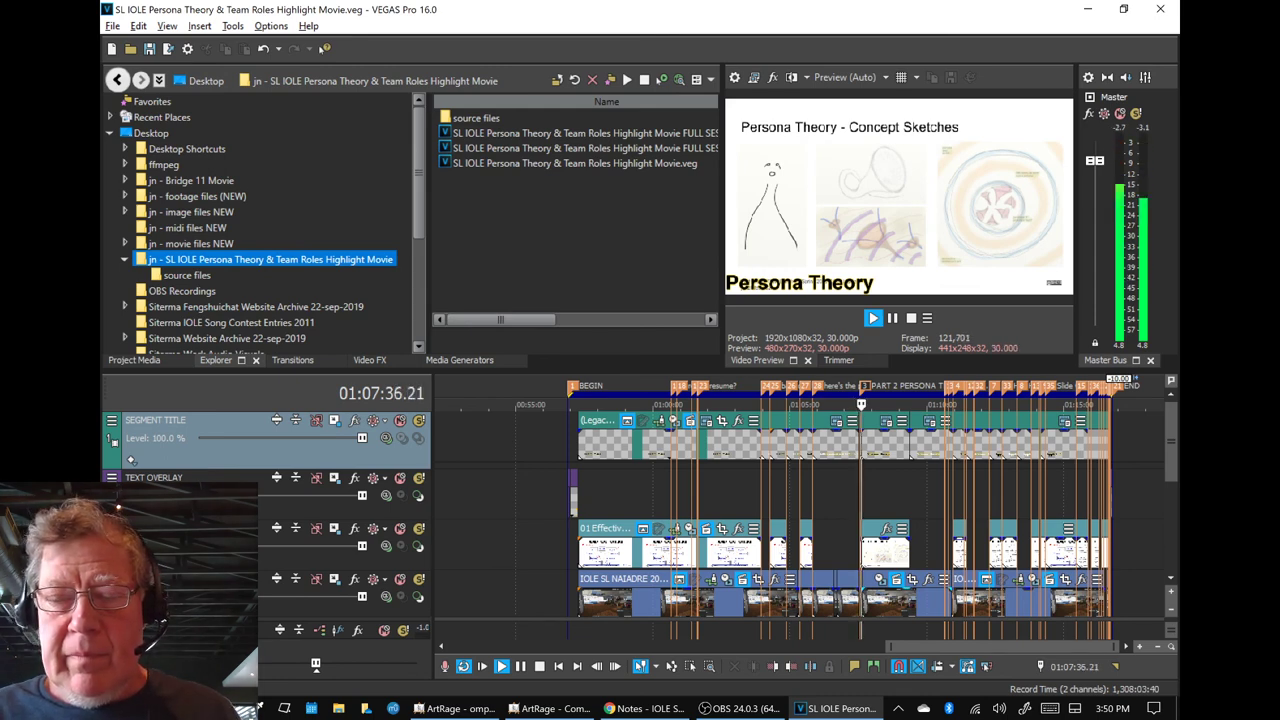
pyautogui.press('space')
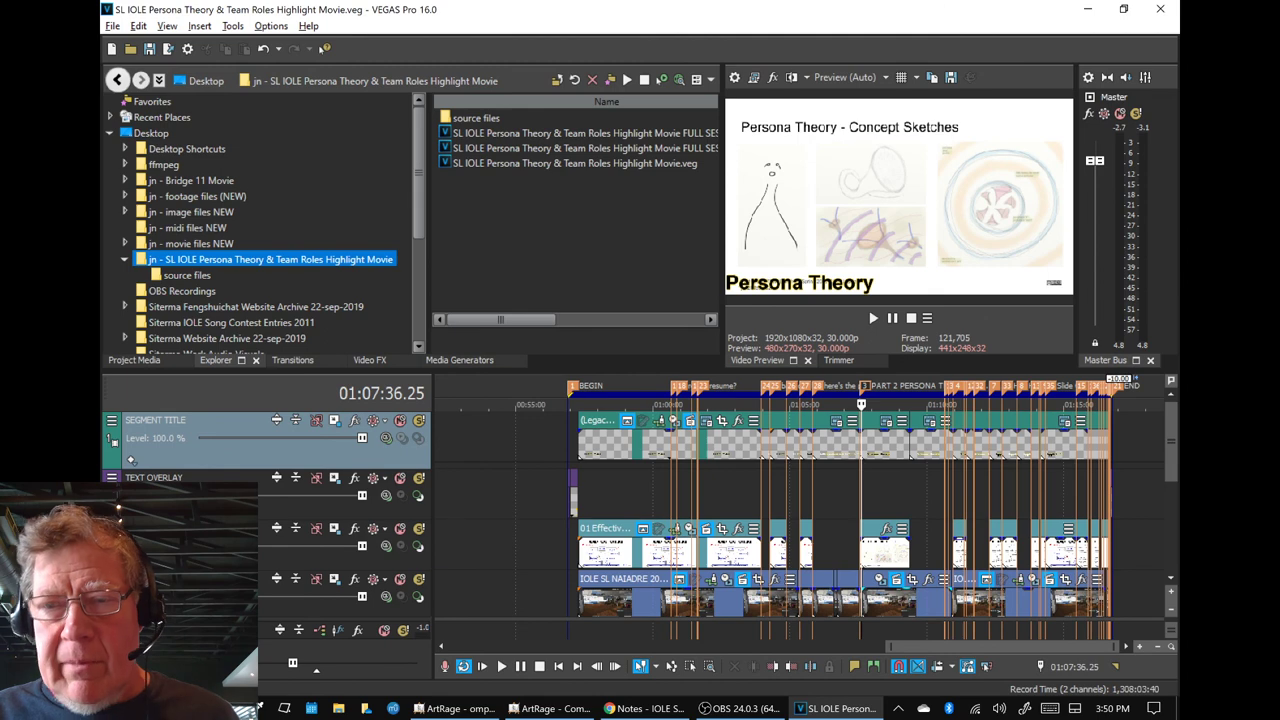
# Step: Play the Application segment near the movie's end from just before the "visual break?" marker into the room view
pyautogui.click(1106, 386)
pyautogui.scroll(2, 1108, 392)
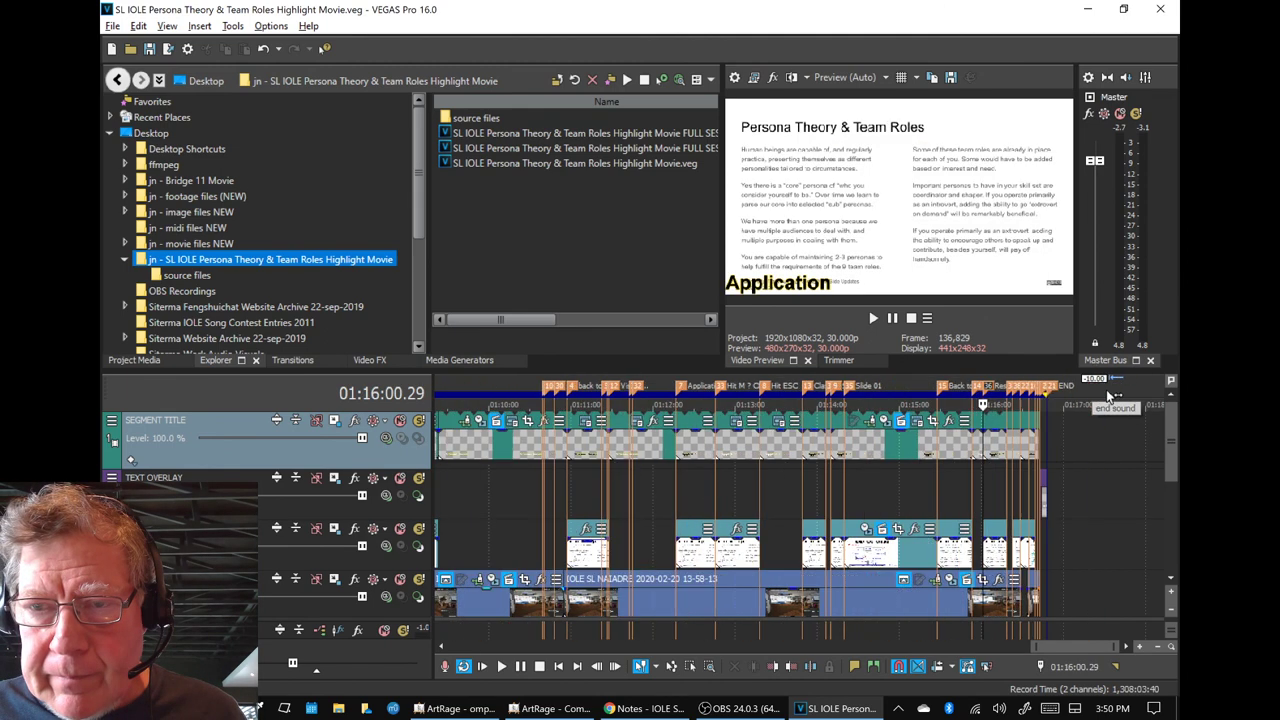
pyautogui.scroll(2, 1110, 395)
pyautogui.scroll(2, 935, 401)
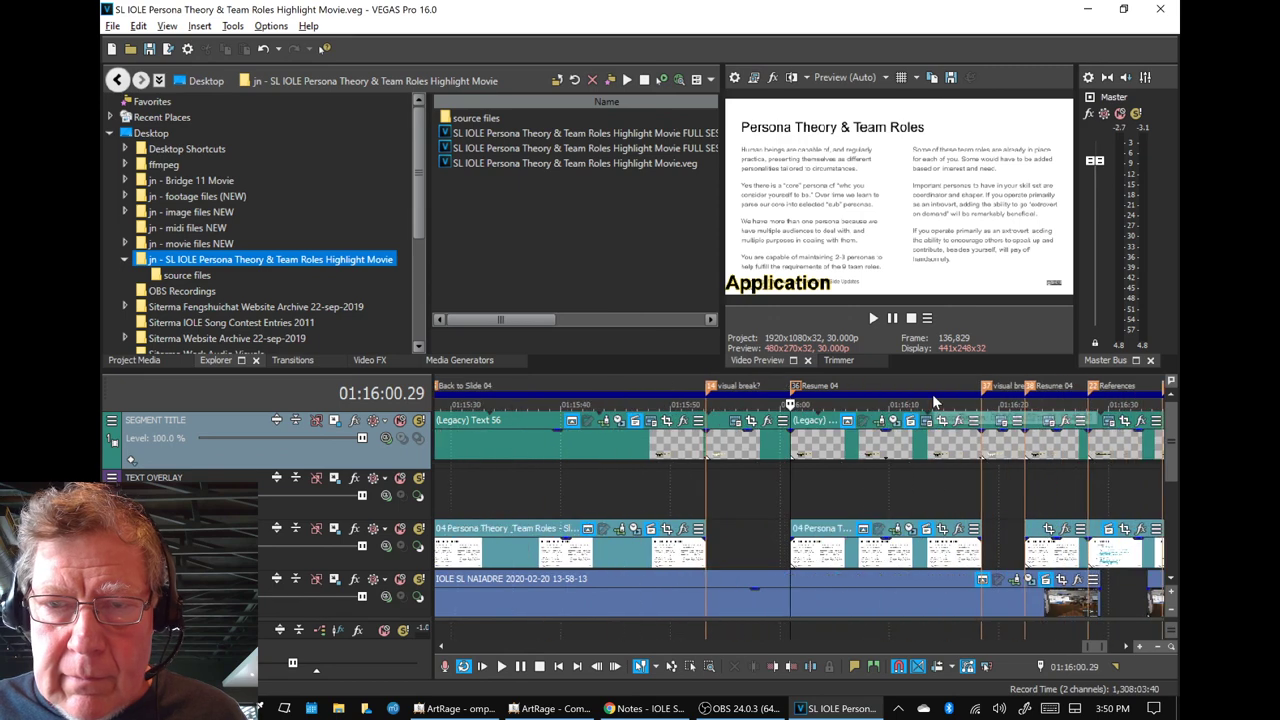
pyautogui.scroll(-3, 935, 401)
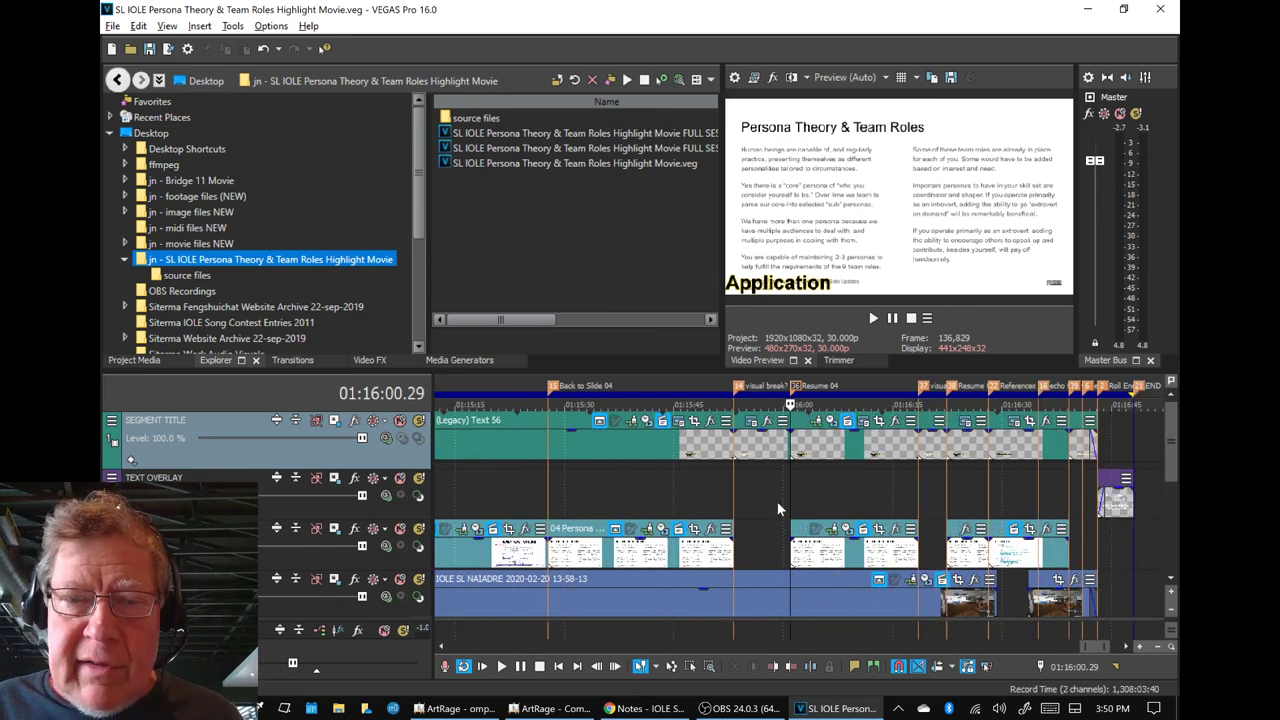
pyautogui.click(739, 388)
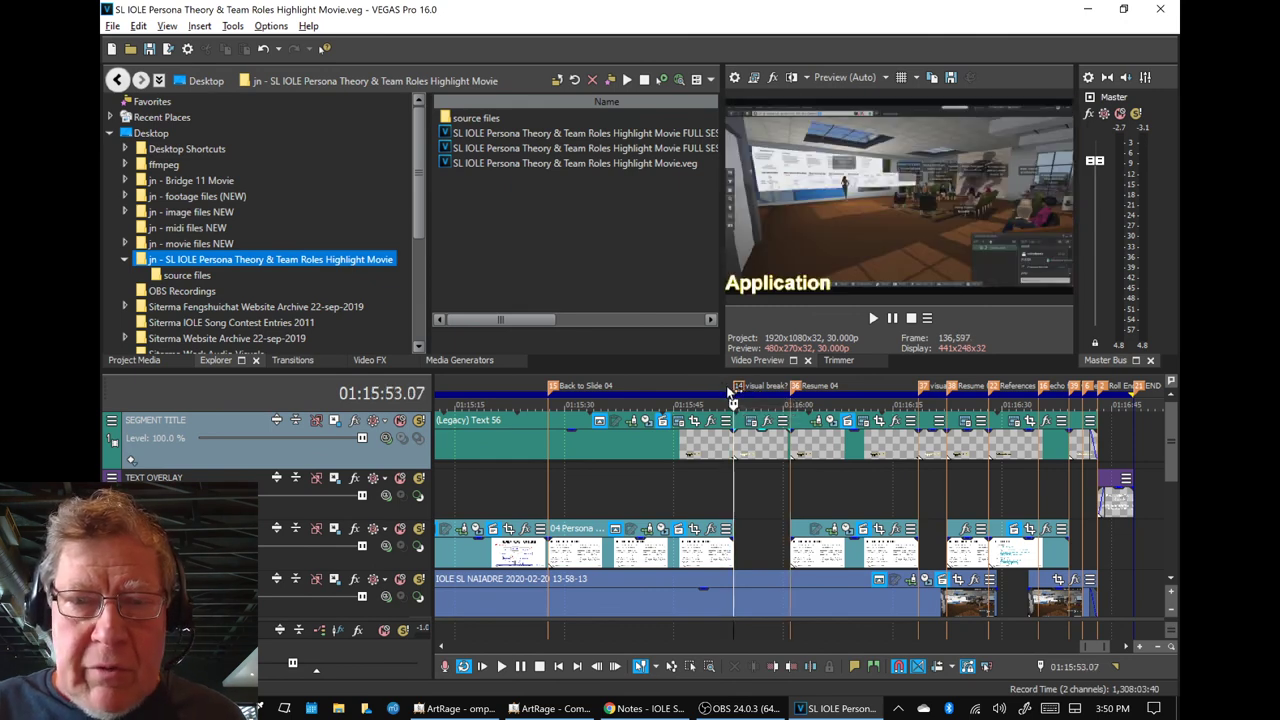
pyautogui.click(729, 395)
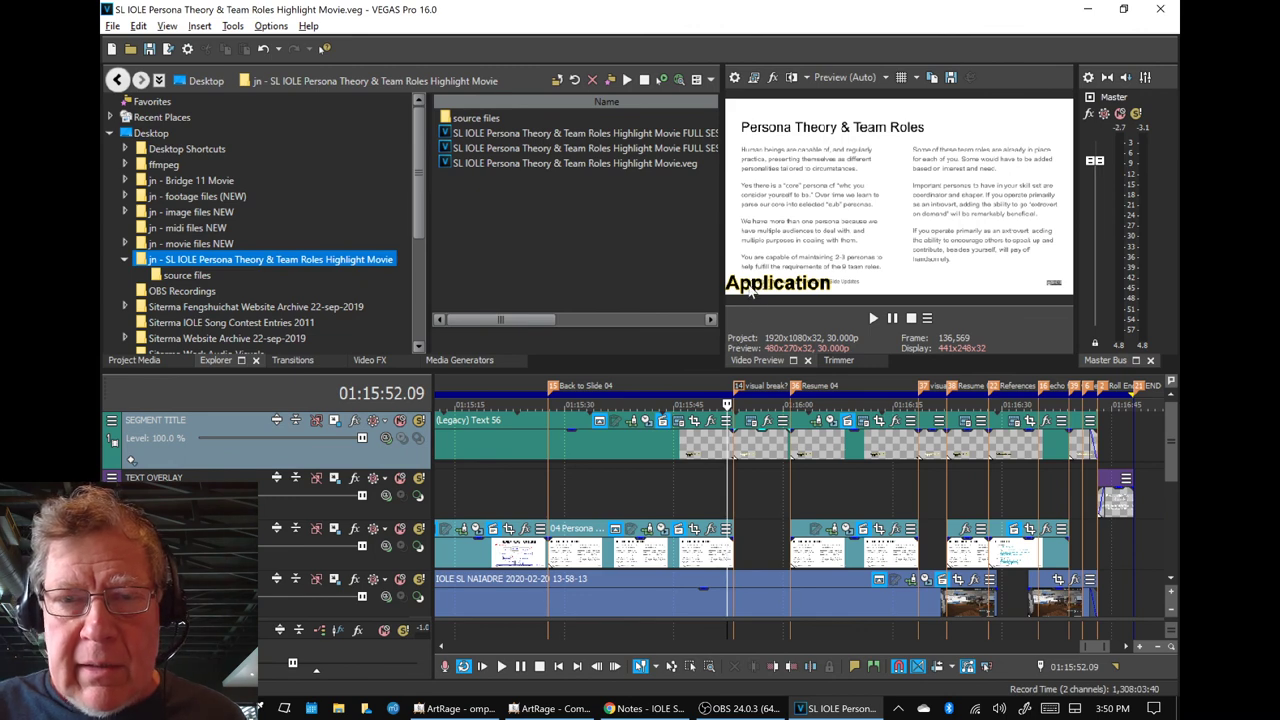
pyautogui.press('space')
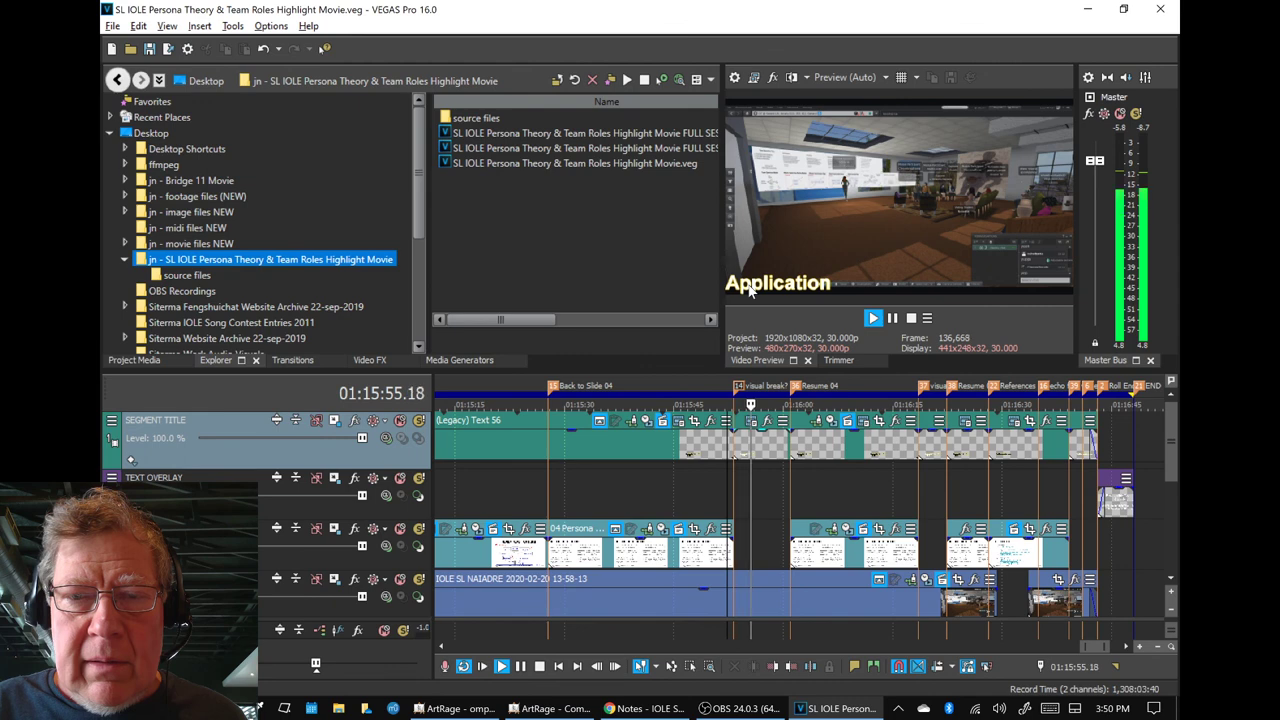
pyautogui.press('space')
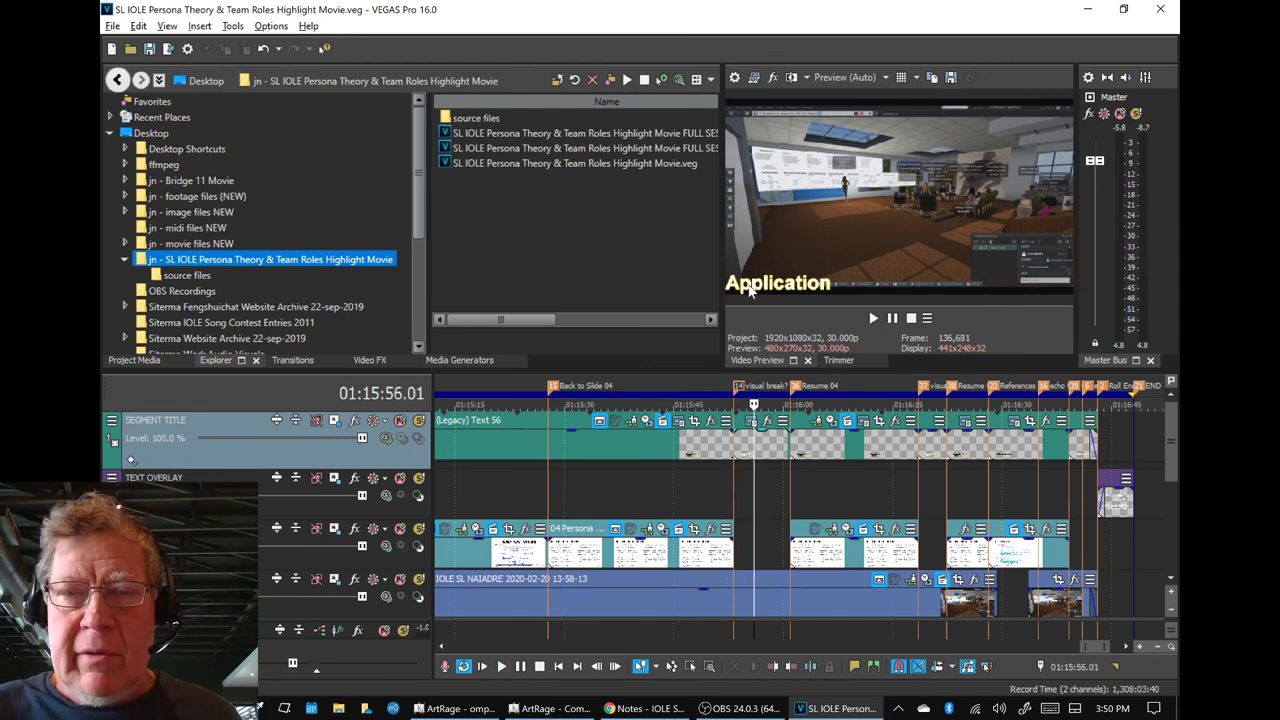
# Step: Preview the movie at the "end sound" marker, and play from the "echo fix" marker through to the closing title
pyautogui.click(1088, 394)
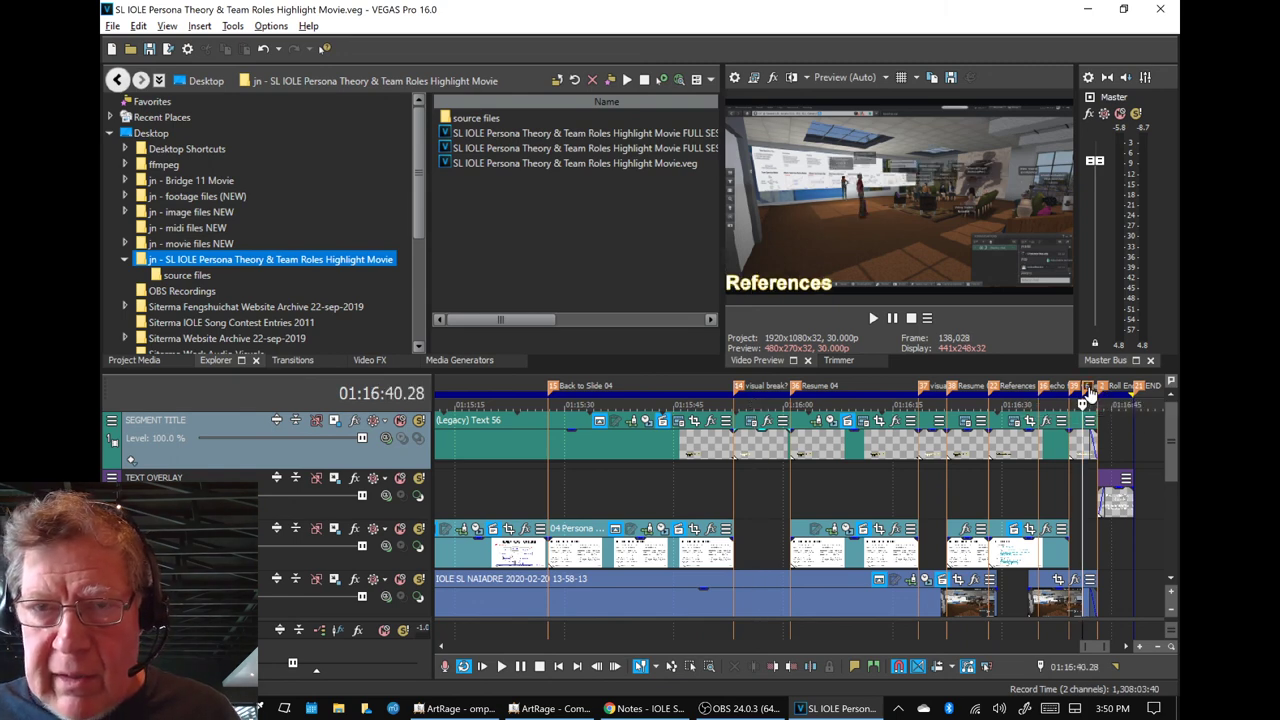
pyautogui.press('space')
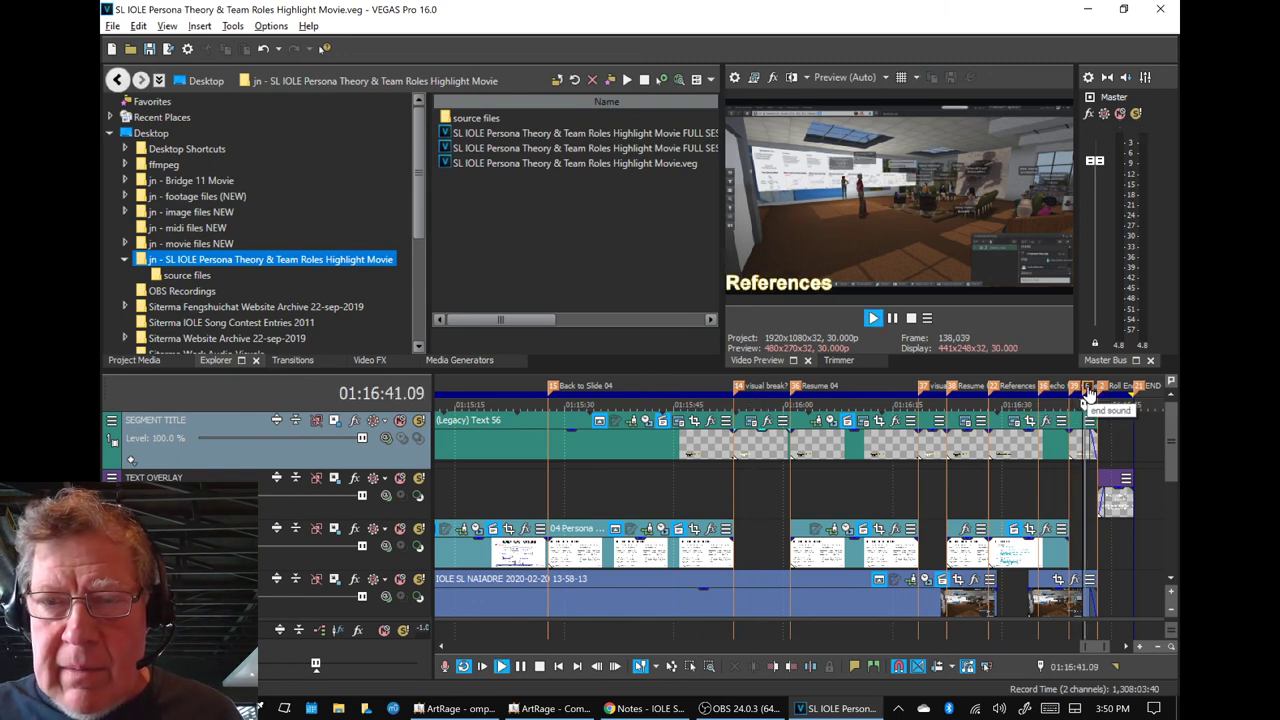
pyautogui.press('space')
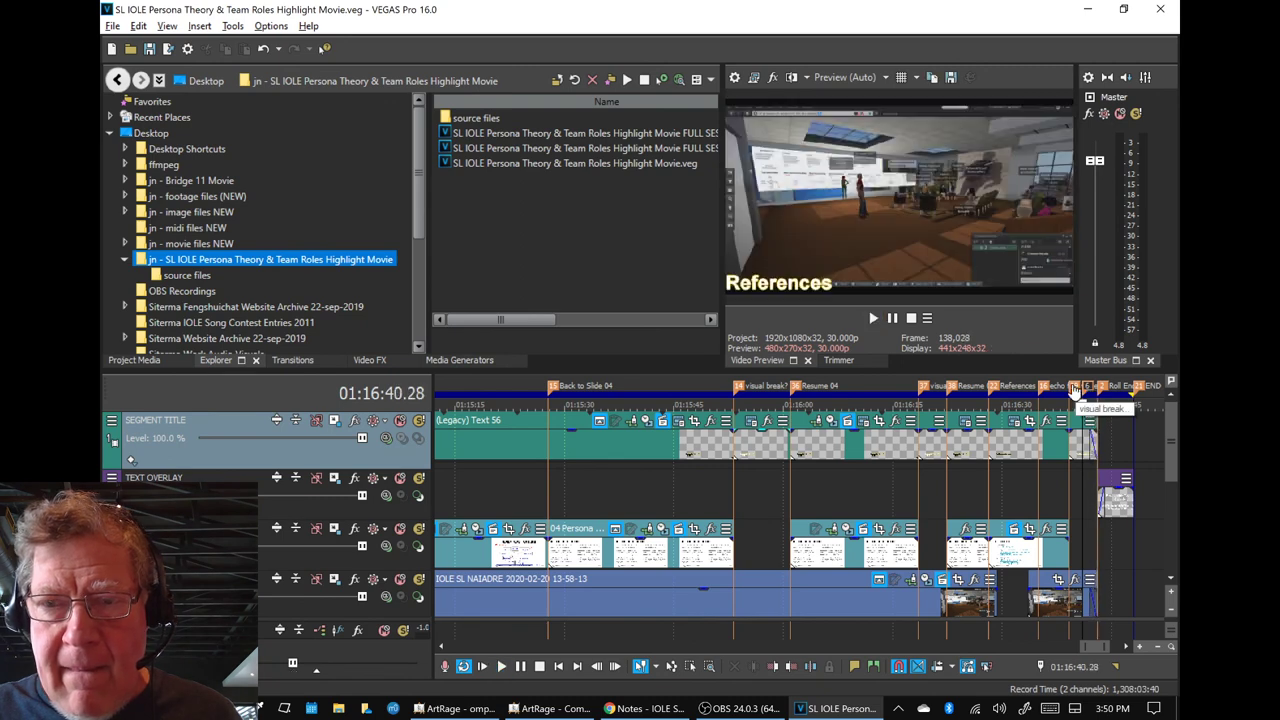
pyautogui.click(1047, 393)
pyautogui.press('space')
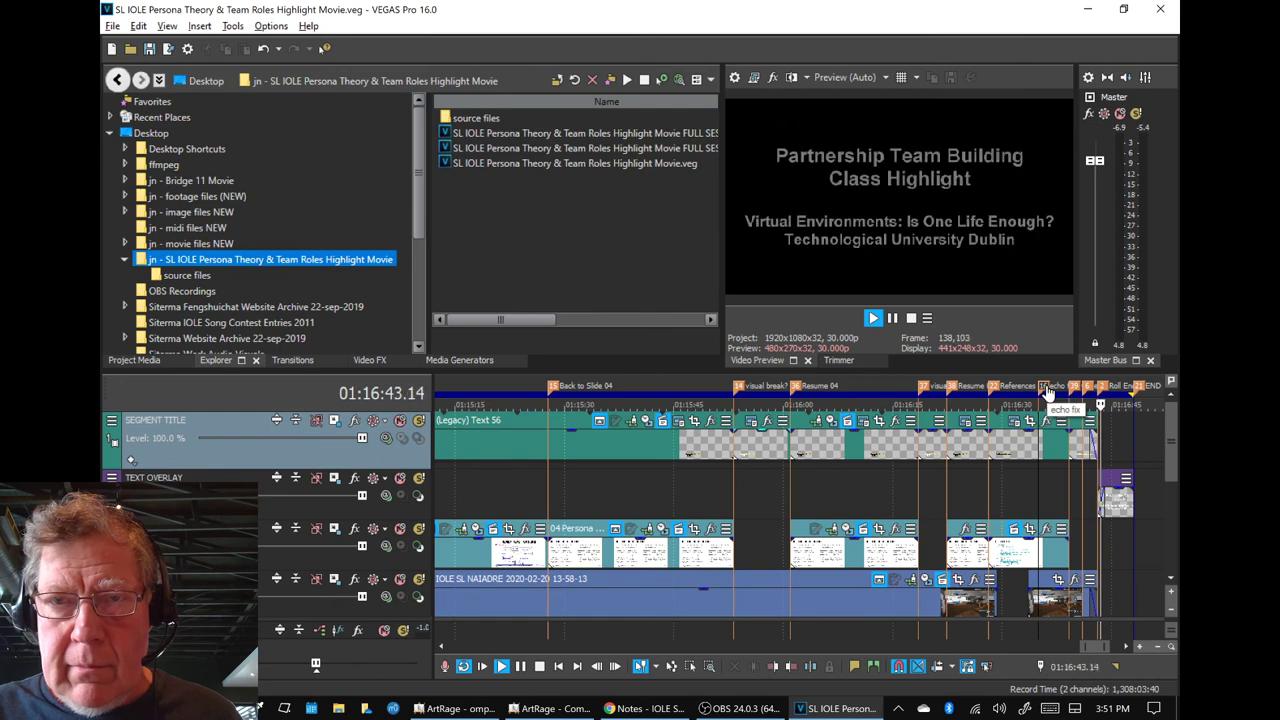
pyautogui.press('space')
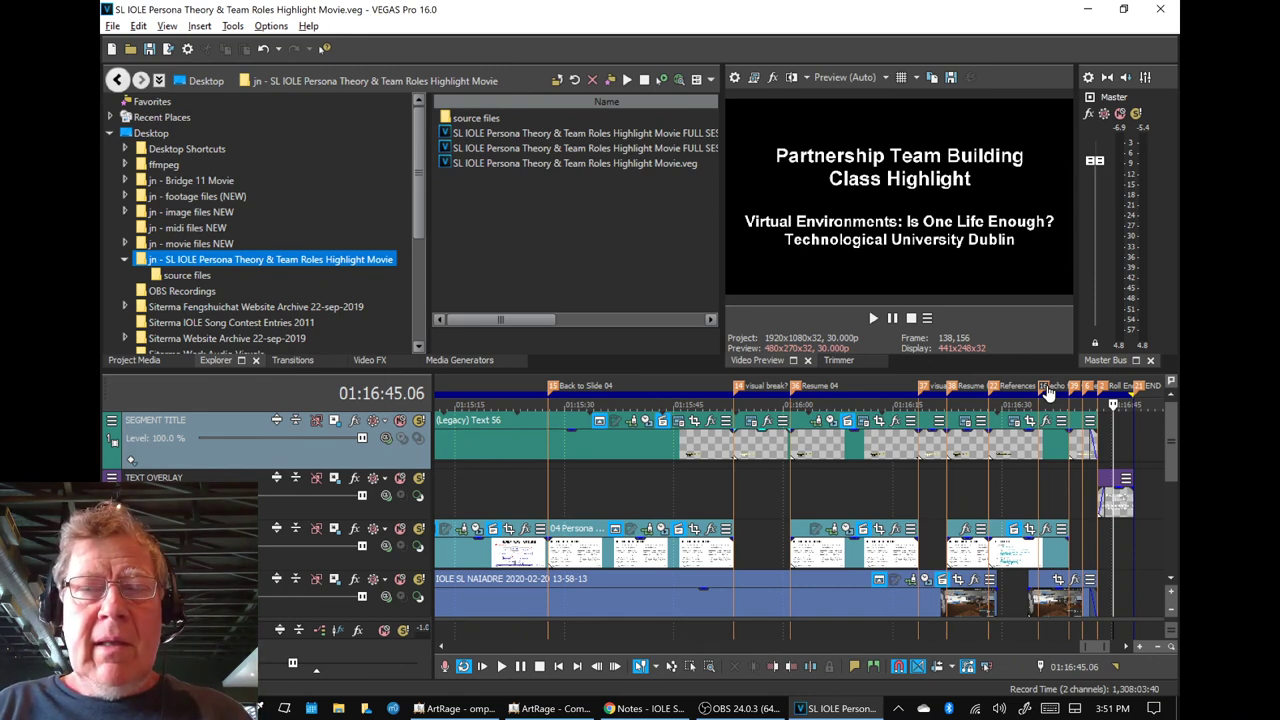
# Step: Switch to the OBS window with the live scene and streaming controls
pyautogui.hotkey('alt', 'Tab')
pyautogui.hotkey('alt', 'Tab')
pyautogui.hotkey('alt', 'Tab')
pyautogui.hotkey('alt', 'Tab')
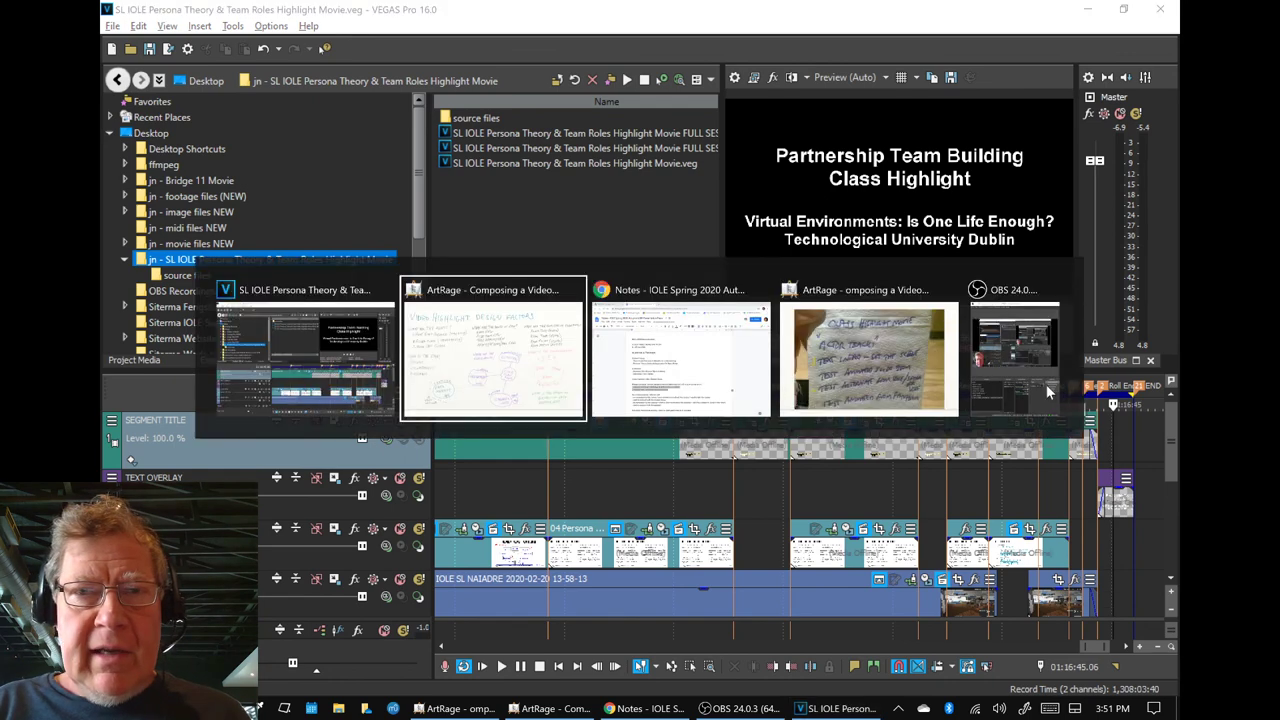
pyautogui.click(1046, 384)
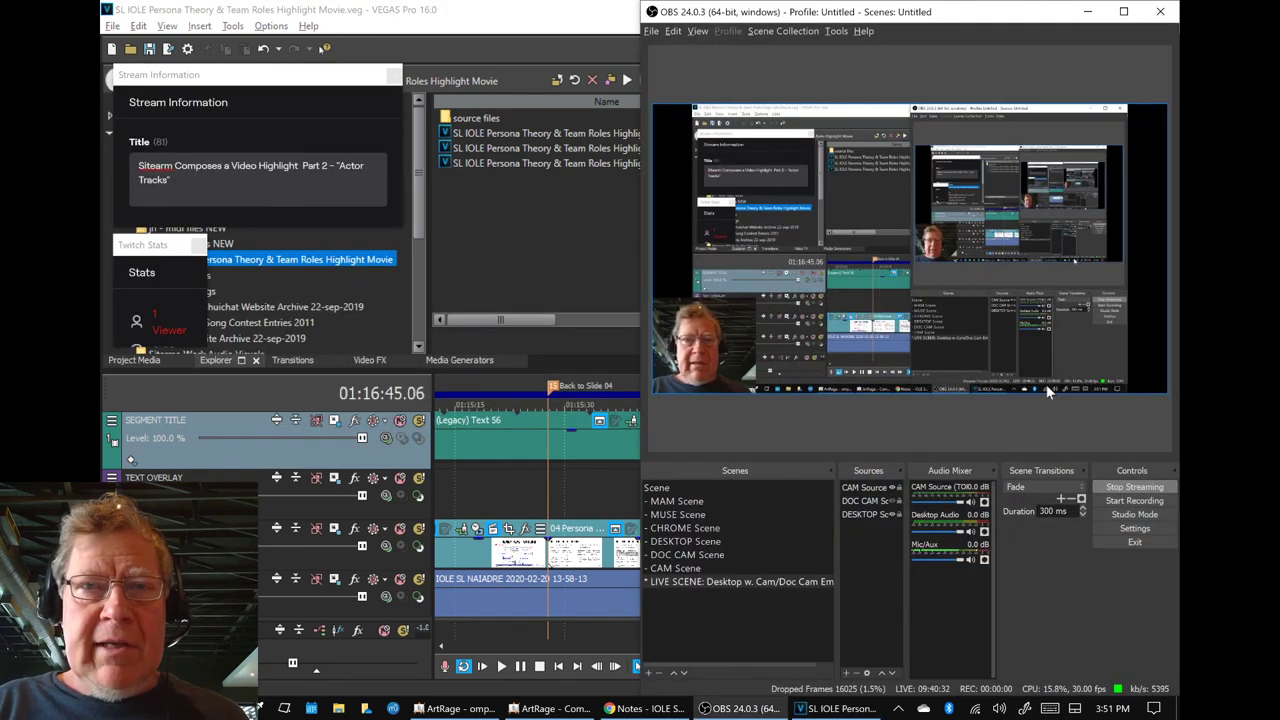